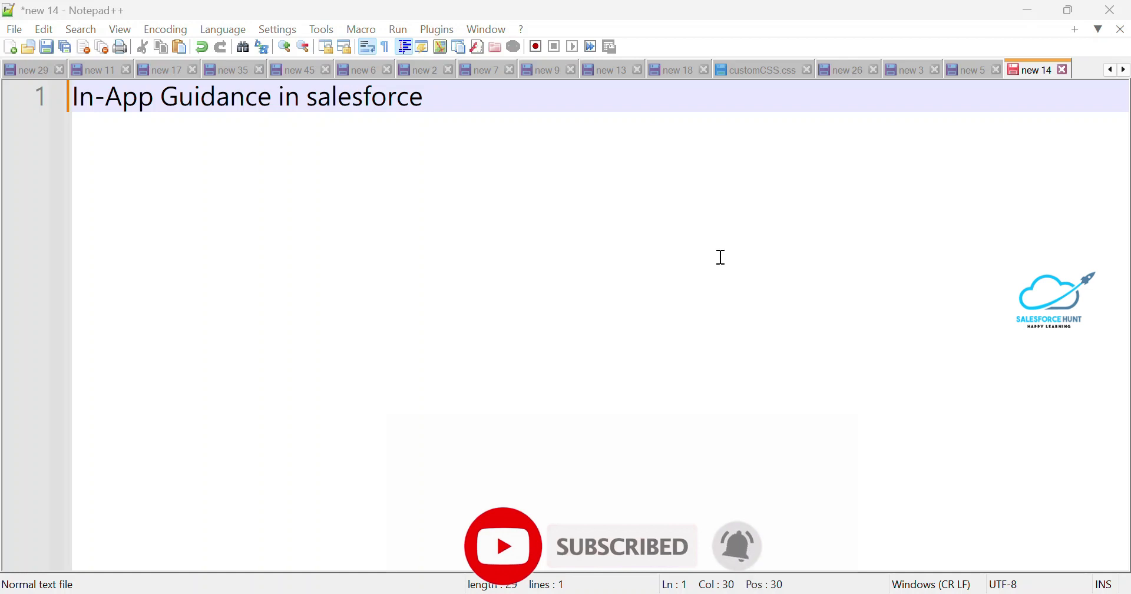
Switch from the Notepad++ note to the Salesforce account record in Chrome
{"action": "key", "text": "alt+Tab"}
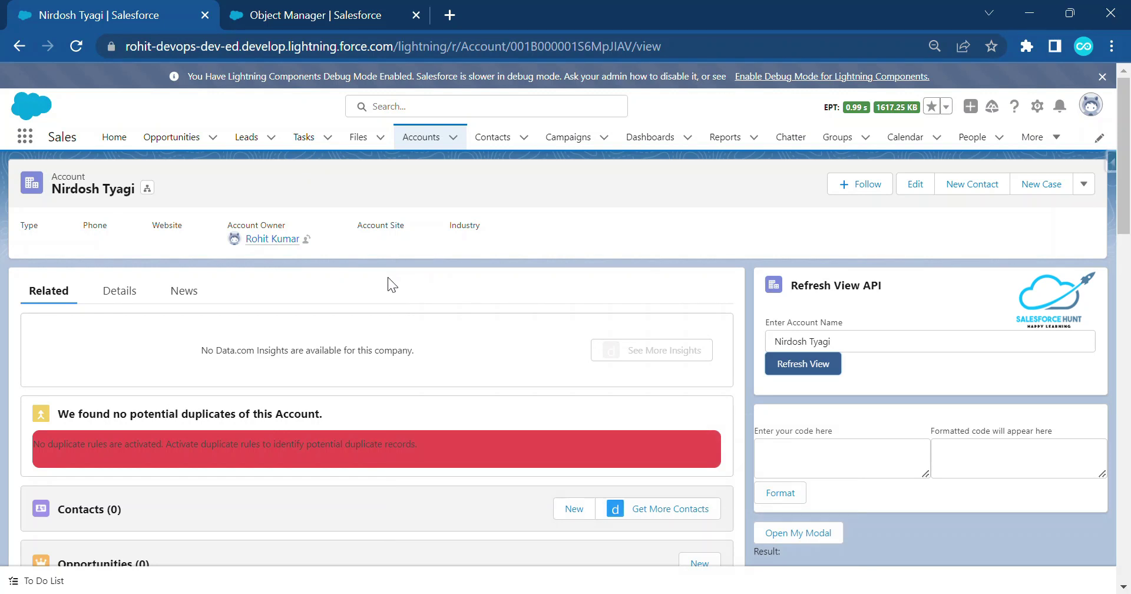
Open Setup Home, close the old tabs, and search the setup menu for 'in-app'
{"action": "left_click", "coordinate": [370, 9]}
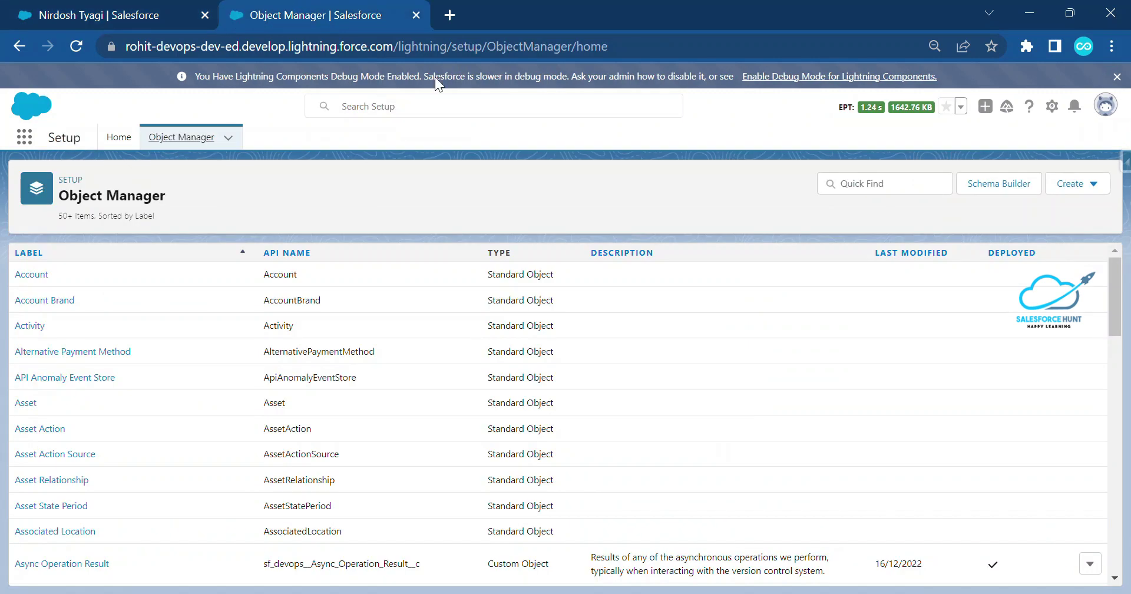
{"action": "left_click", "coordinate": [1052, 107]}
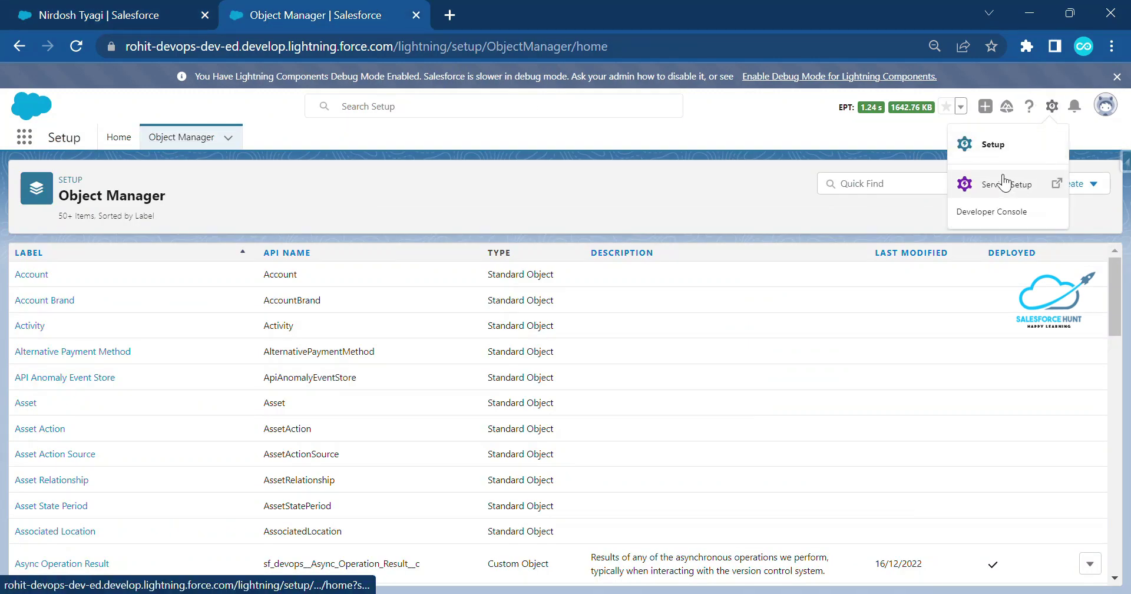
{"action": "left_click", "coordinate": [1005, 150]}
{"action": "middle_click", "coordinate": [270, 17]}
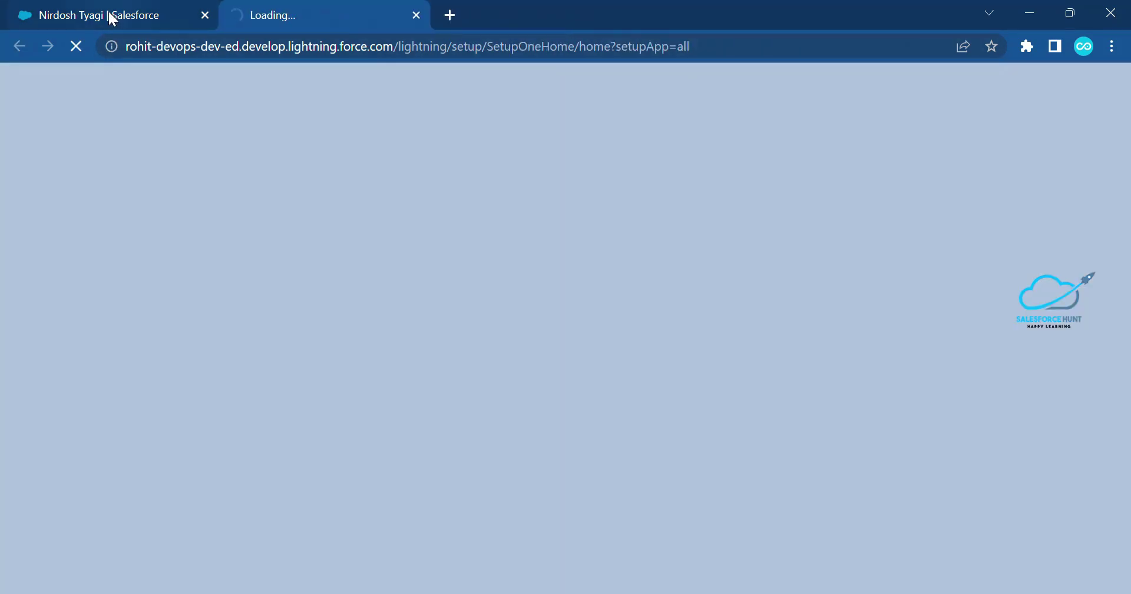
{"action": "middle_click", "coordinate": [108, 12]}
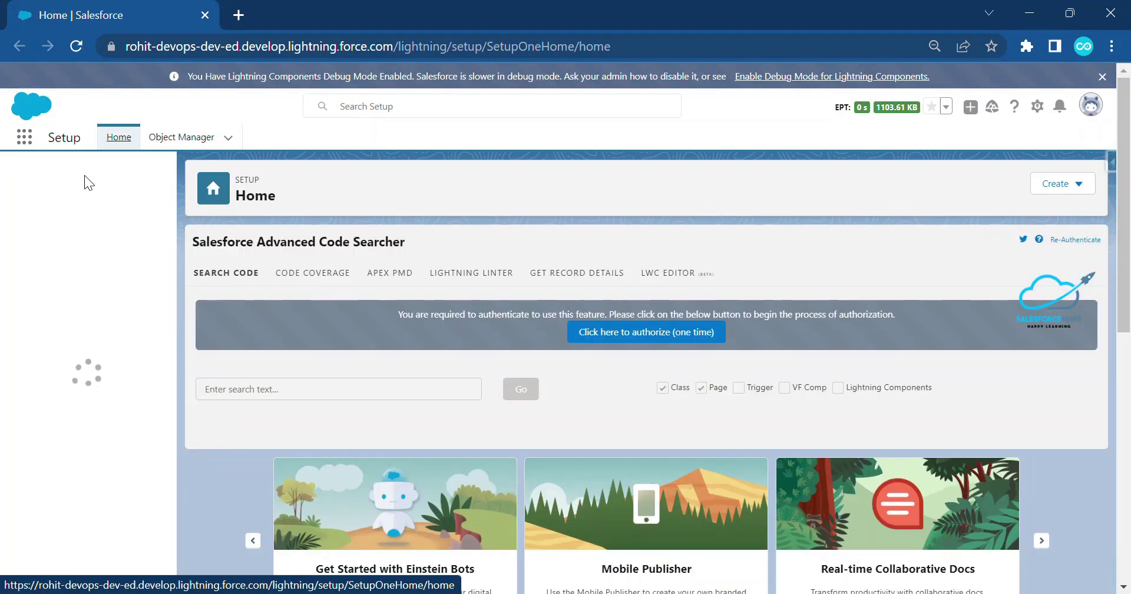
{"action": "left_click", "coordinate": [80, 177]}
{"action": "type", "text": "in"}
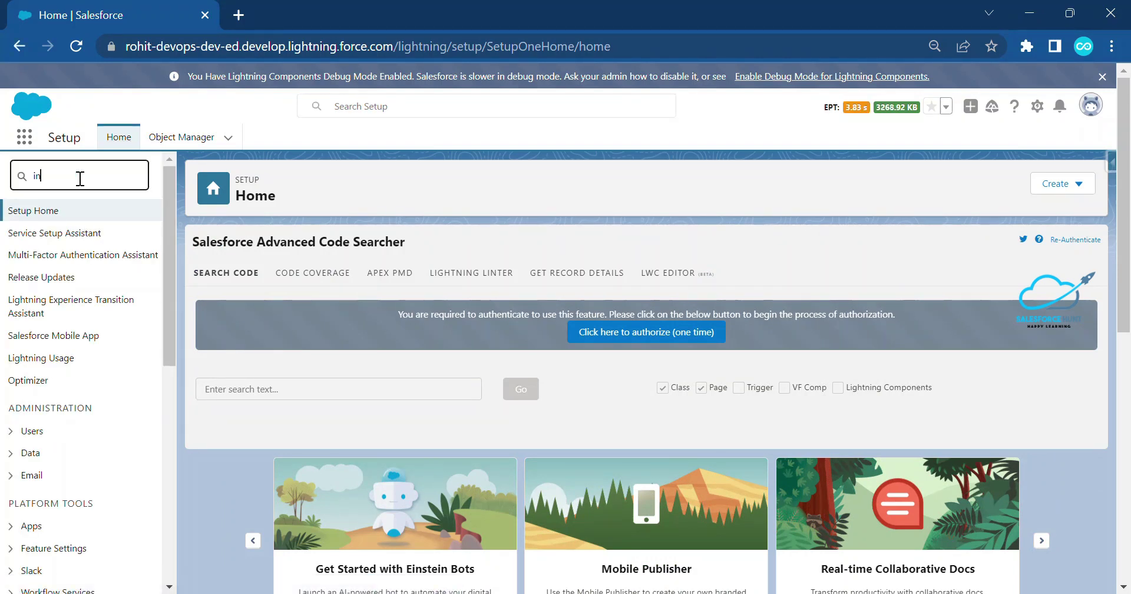
{"action": "type", "text": "-app"}
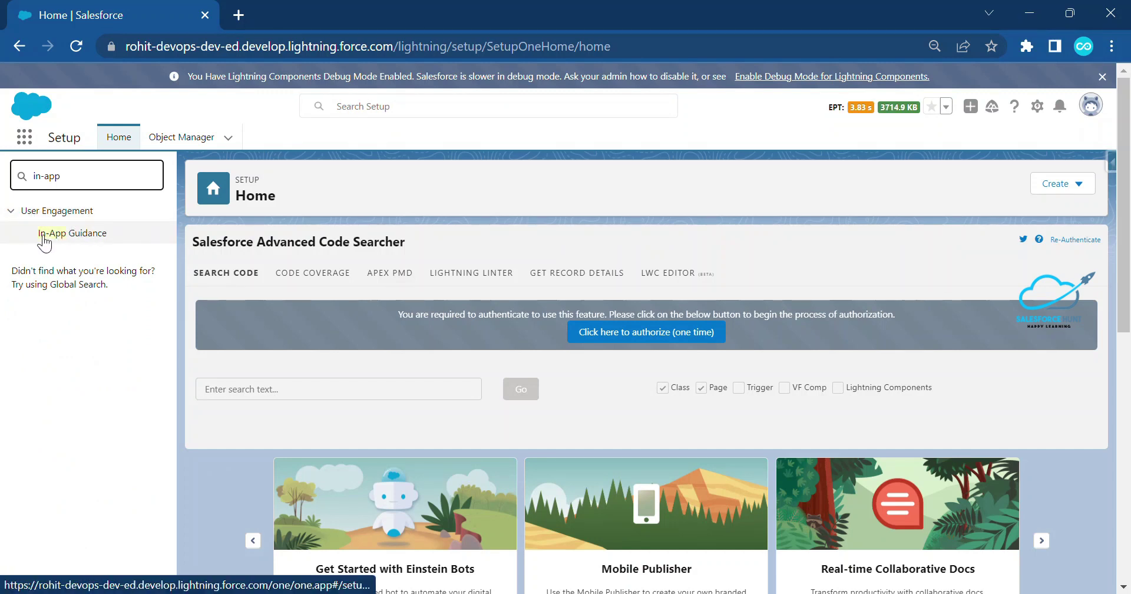
Open the In-App Guidance page and review its Settings, cancelling without changes
{"action": "left_click", "coordinate": [80, 235]}
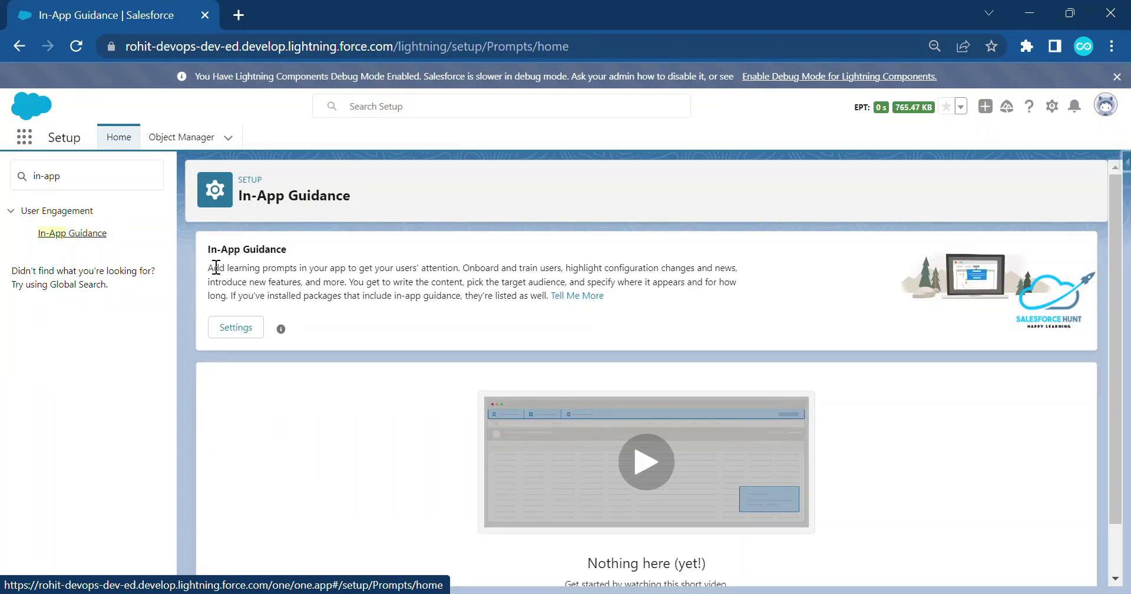
{"action": "left_click_drag", "start_coordinate": [212, 266], "coordinate": [590, 308]}
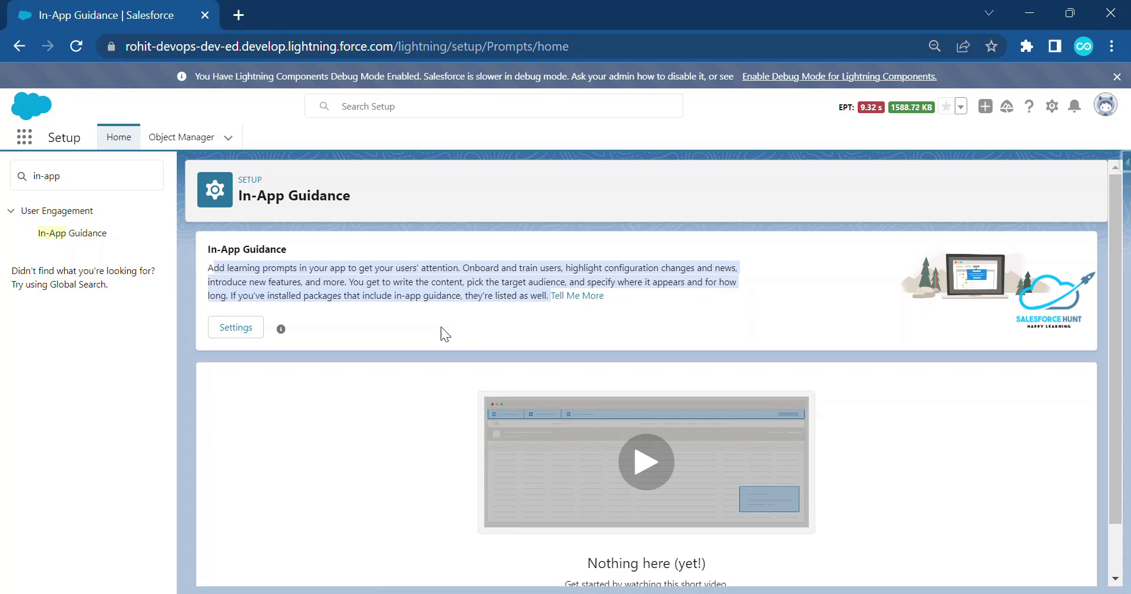
{"action": "left_click", "coordinate": [242, 330]}
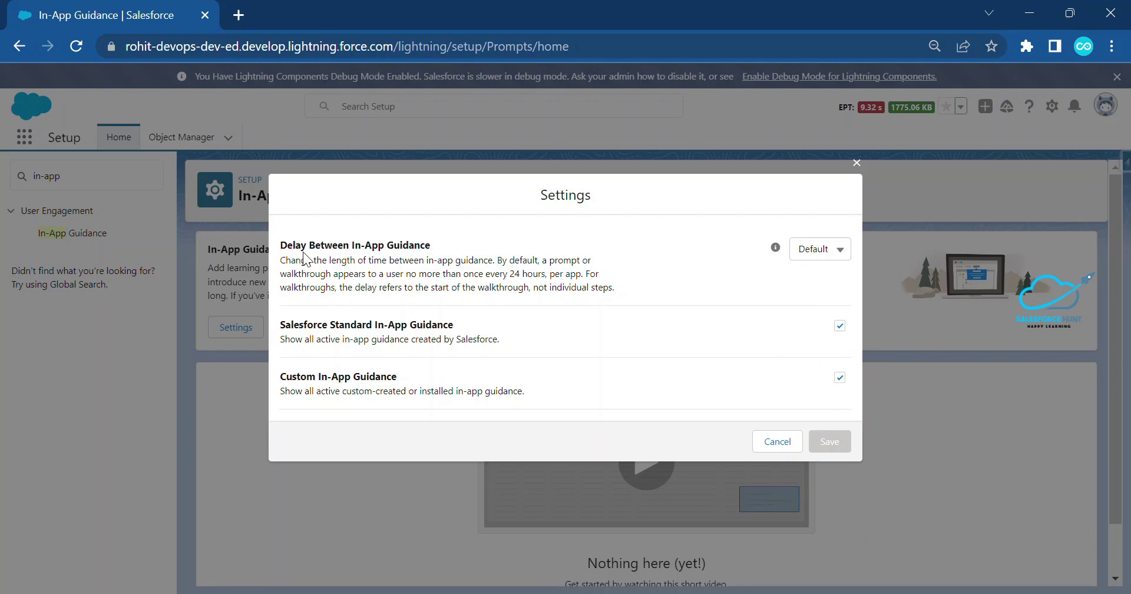
{"action": "left_click_drag", "start_coordinate": [288, 245], "coordinate": [475, 247]}
{"action": "left_click_drag", "start_coordinate": [282, 324], "coordinate": [507, 326]}
{"action": "left_click_drag", "start_coordinate": [286, 378], "coordinate": [436, 378]}
{"action": "left_click", "coordinate": [778, 443]}
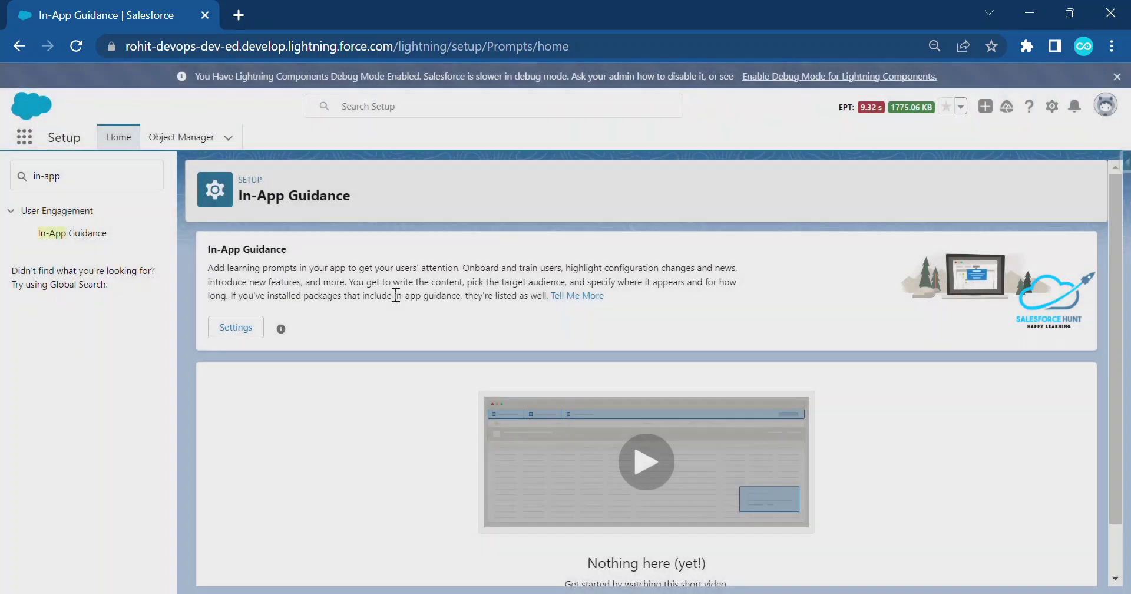
Start adding a new in-app guidance prompt from the setup page
{"action": "scroll", "coordinate": [858, 387], "scroll_direction": "down", "scroll_amount": 1}
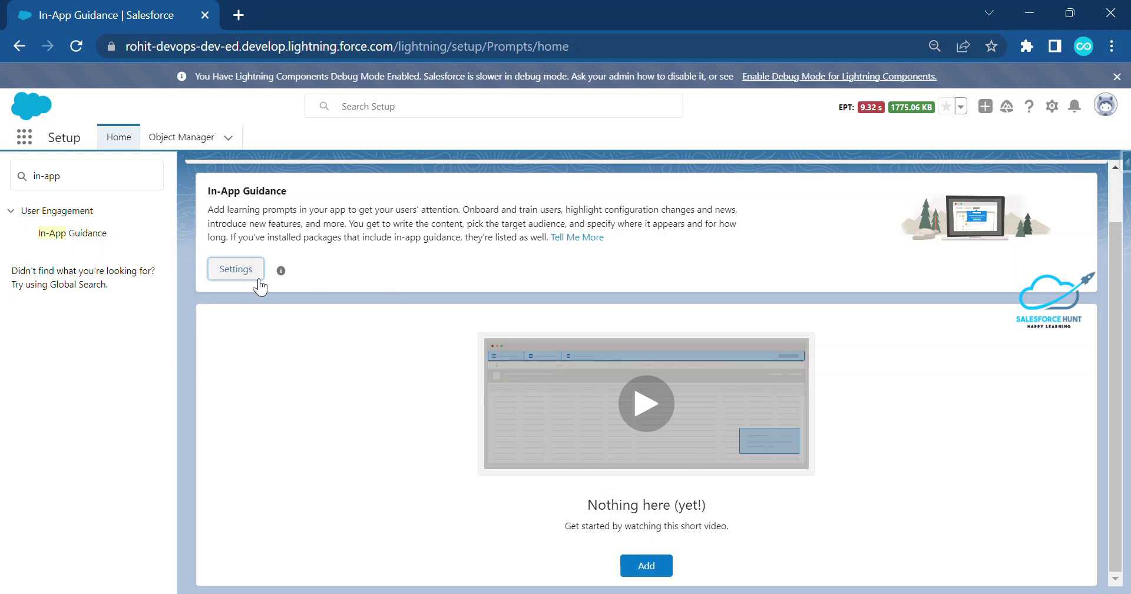
{"action": "scroll", "coordinate": [831, 365], "scroll_direction": "up", "scroll_amount": 1}
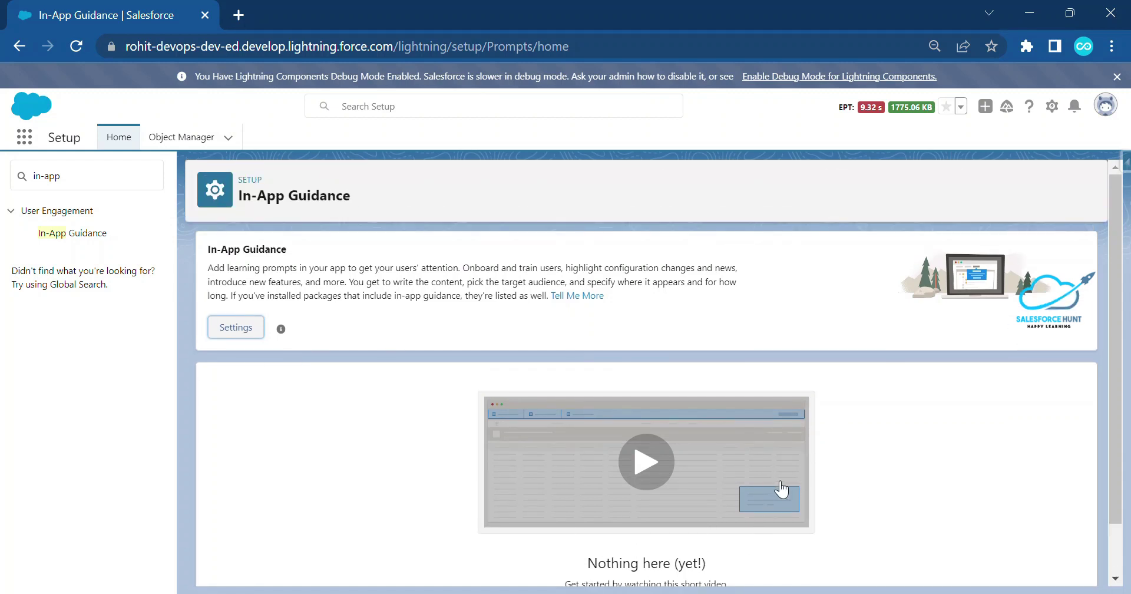
{"action": "scroll", "coordinate": [785, 489], "scroll_direction": "down", "scroll_amount": 1}
{"action": "left_click", "coordinate": [649, 564]}
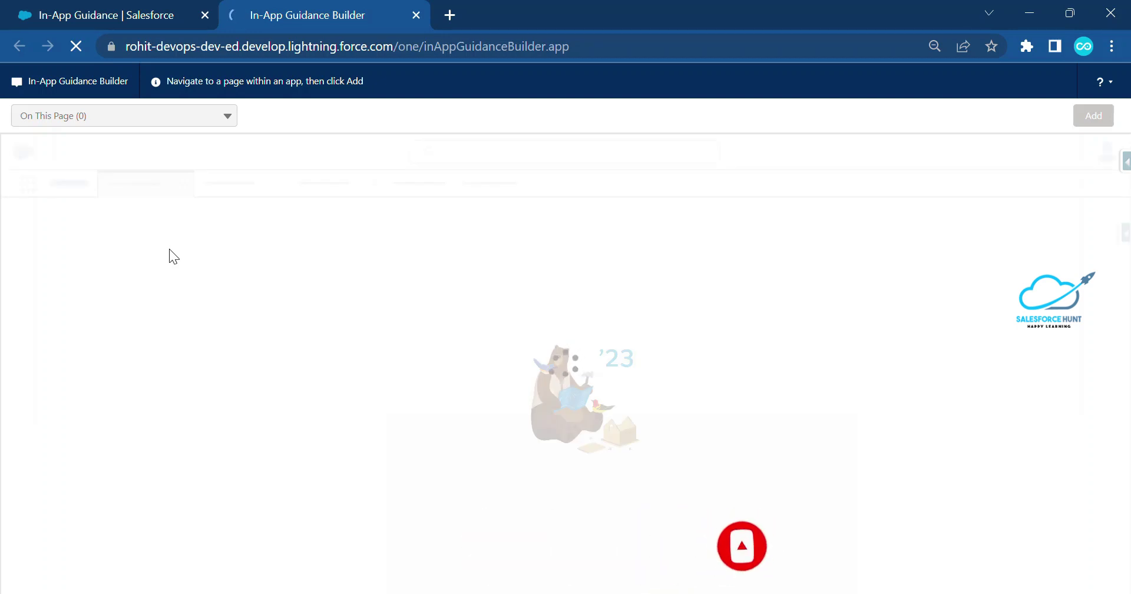
Duplicate the In-App Guidance setup tab
{"action": "left_click", "coordinate": [119, 14]}
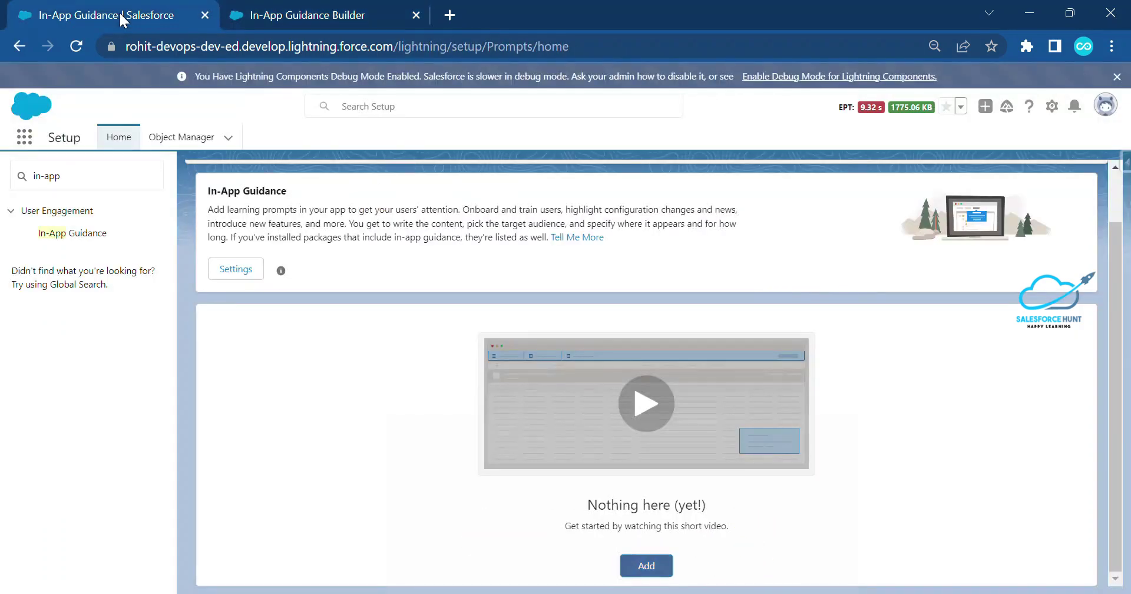
{"action": "right_click", "coordinate": [120, 14]}
{"action": "left_click", "coordinate": [186, 146]}
{"action": "left_click", "coordinate": [126, 16]}
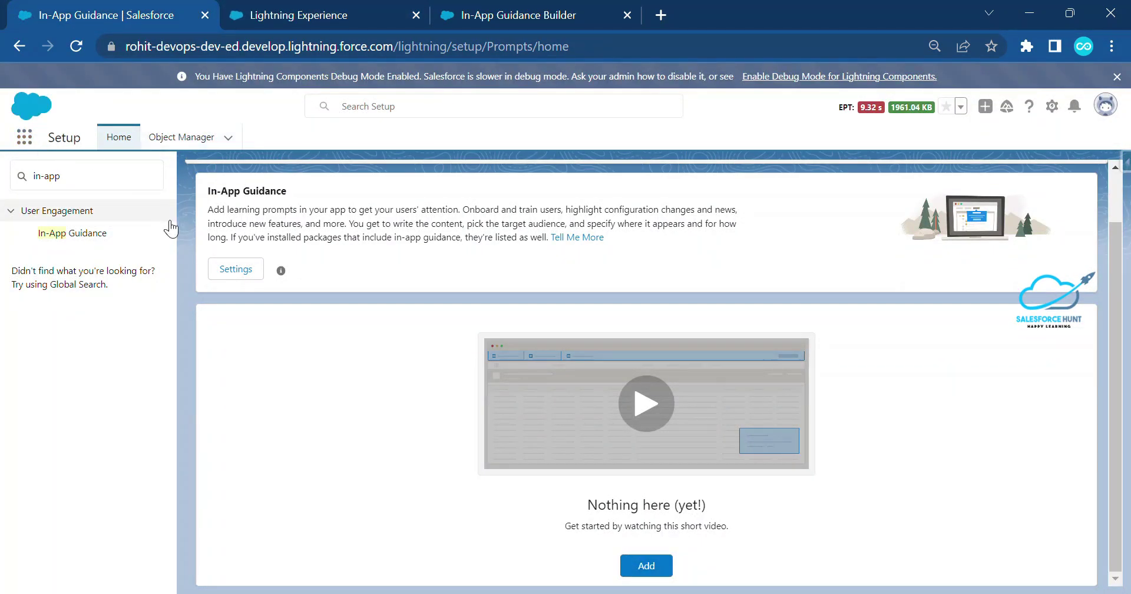
Open the Burlington Textiles Corp of America account via the App Launcher's Accounts list
{"action": "left_click", "coordinate": [25, 137]}
{"action": "type", "text": "ac"}
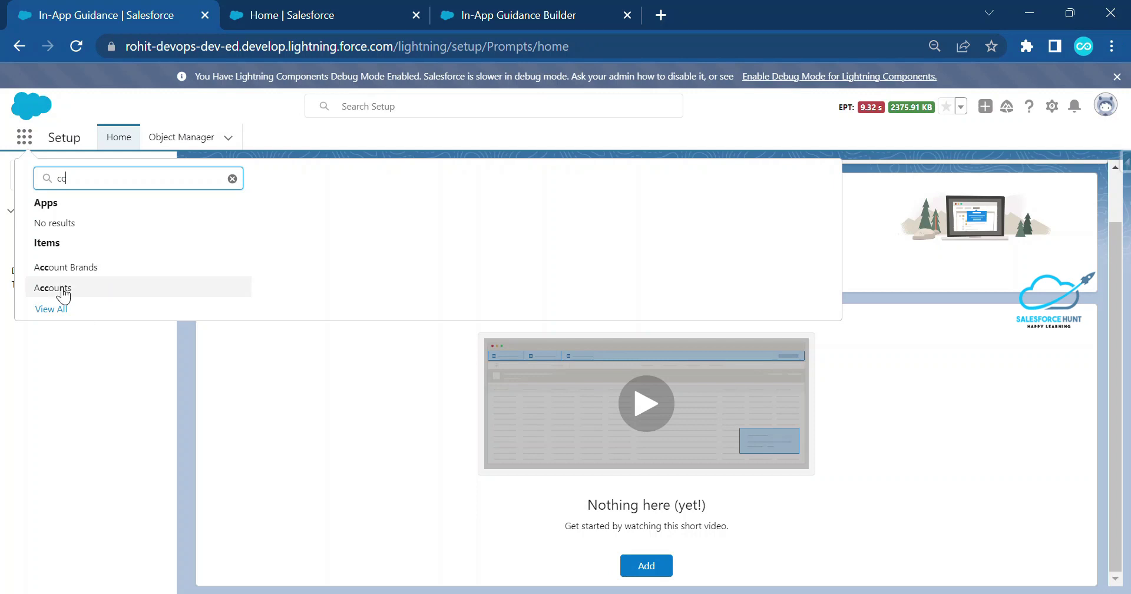
{"action": "left_click", "coordinate": [55, 285]}
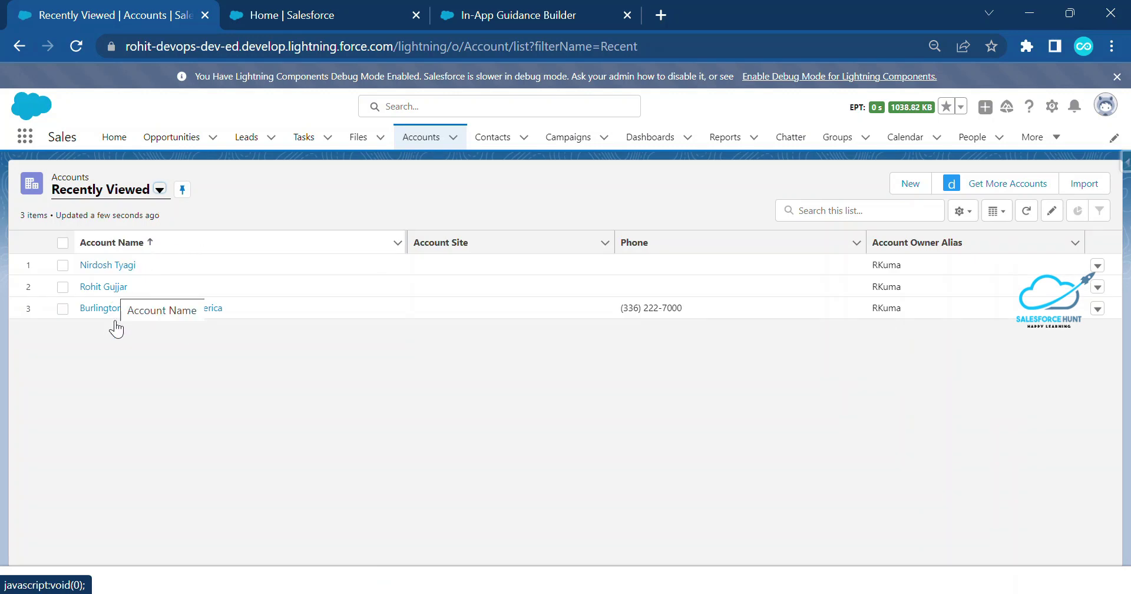
{"action": "left_click", "coordinate": [114, 308]}
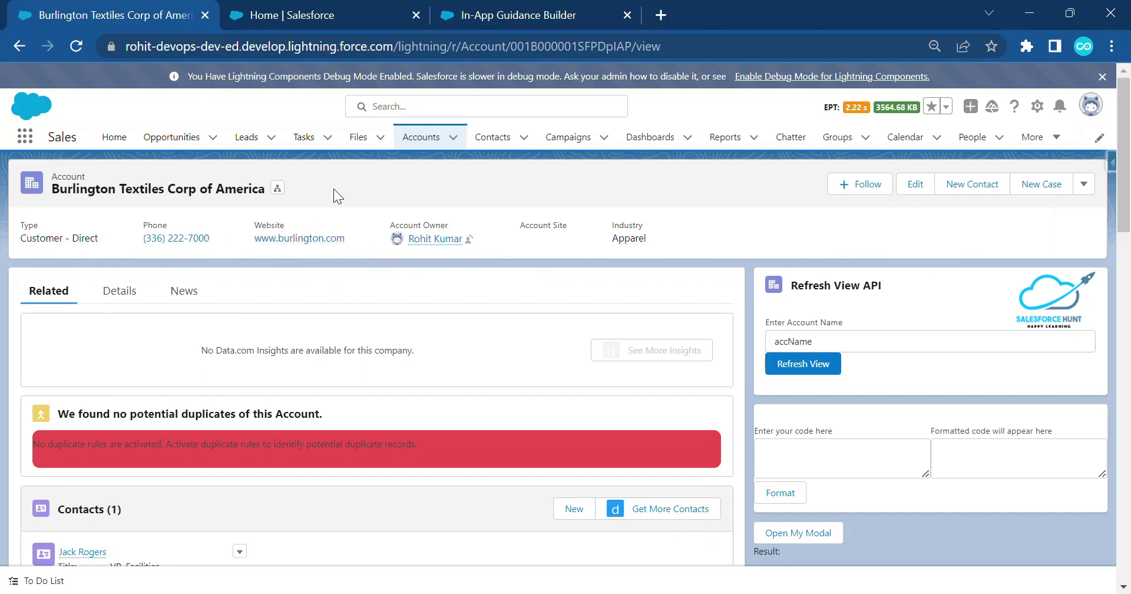
{"action": "left_click", "coordinate": [453, 20]}
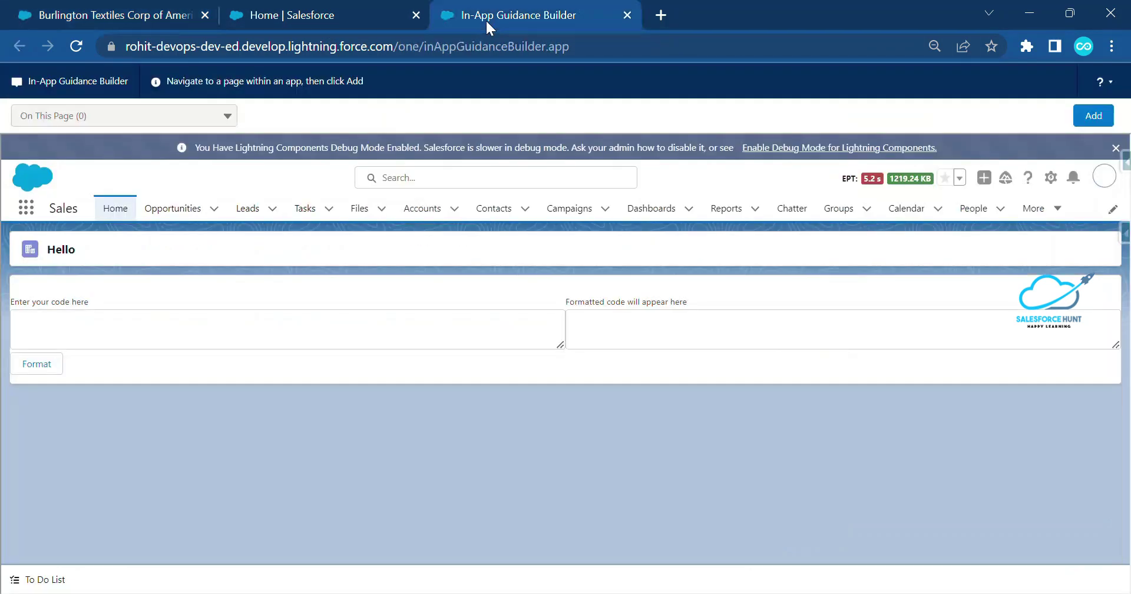
Close the stale Builder tab and relaunch the In-App Guidance Builder
{"action": "left_click", "coordinate": [309, 14]}
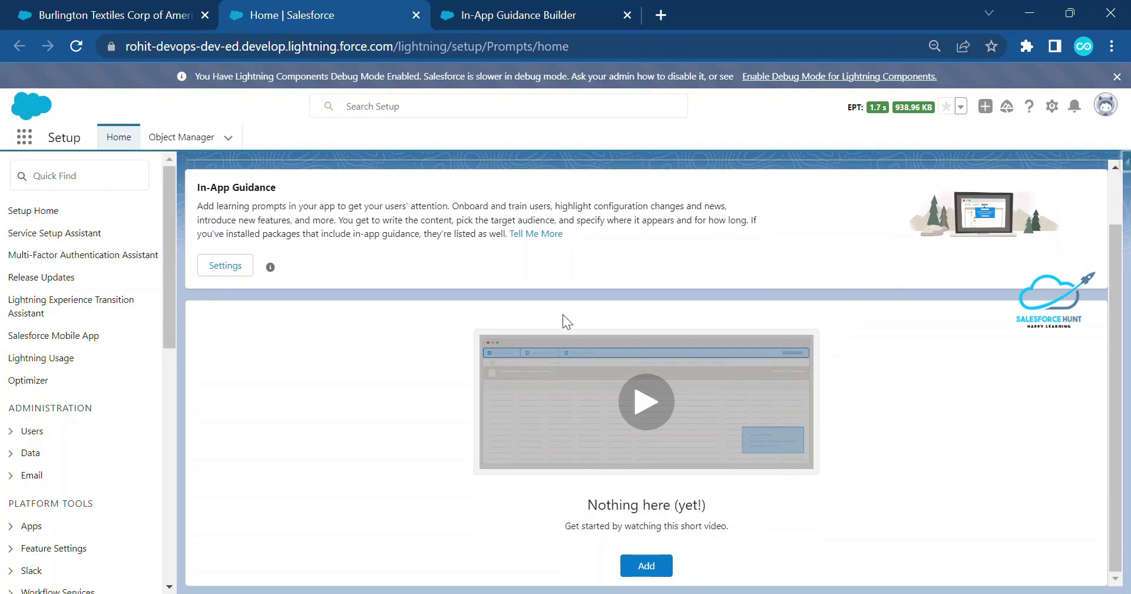
{"action": "left_click", "coordinate": [473, 16]}
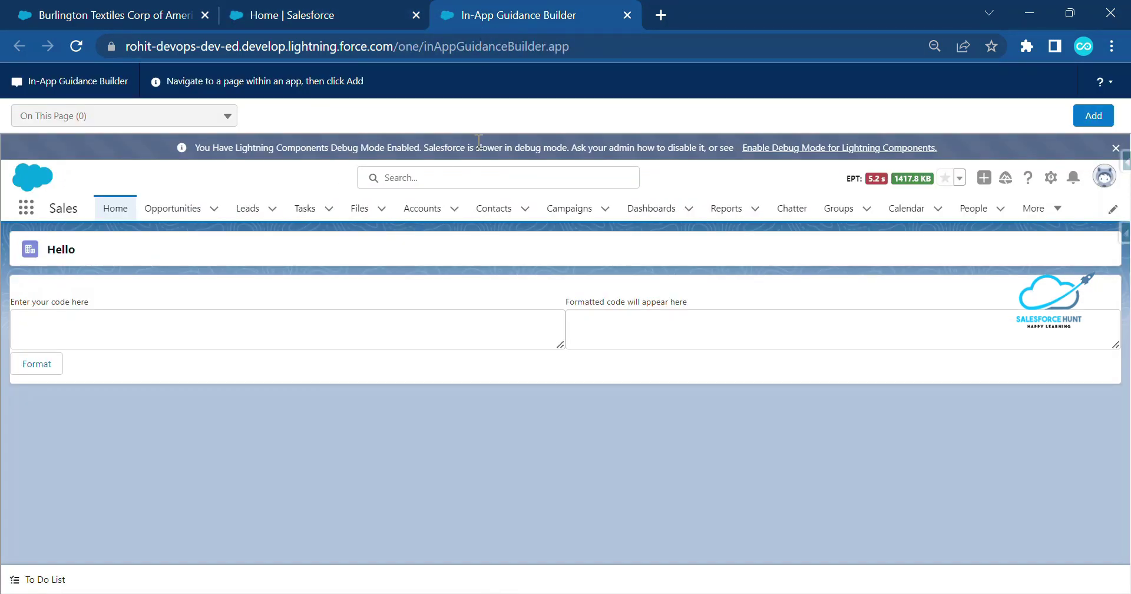
{"action": "middle_click", "coordinate": [528, 18]}
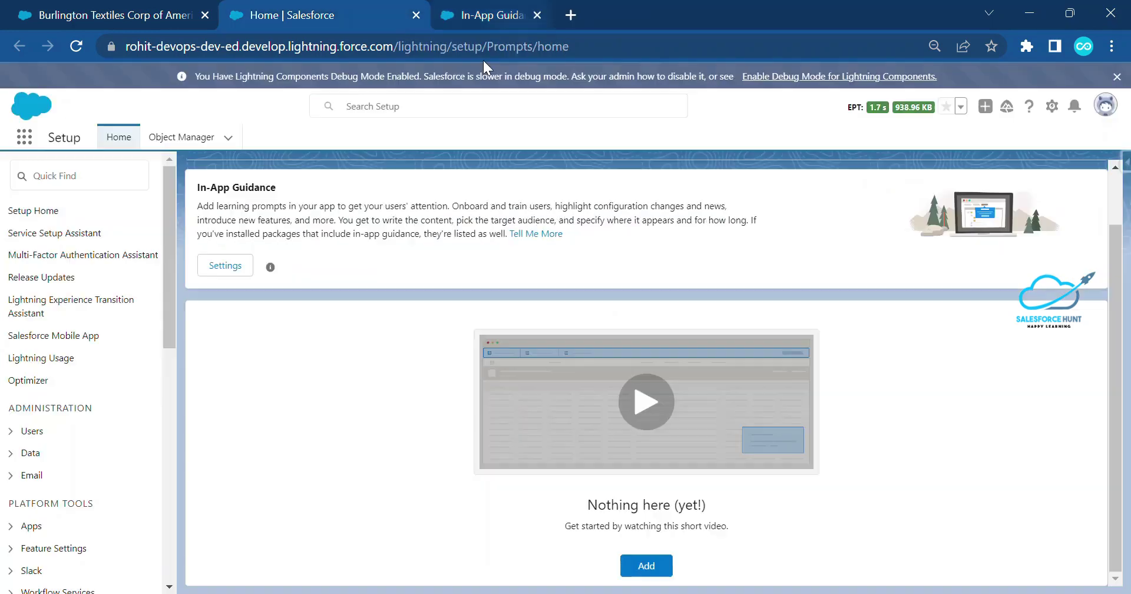
{"action": "left_click", "coordinate": [646, 567]}
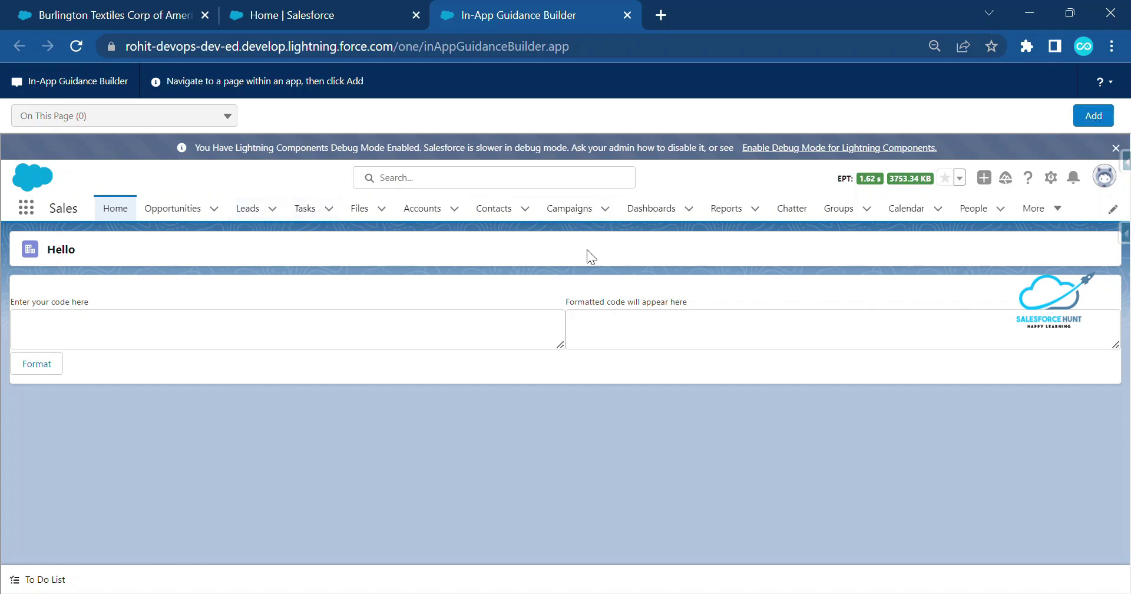
Navigate the builder to the Burlington Textiles Corp of America account page
{"action": "left_click", "coordinate": [422, 209]}
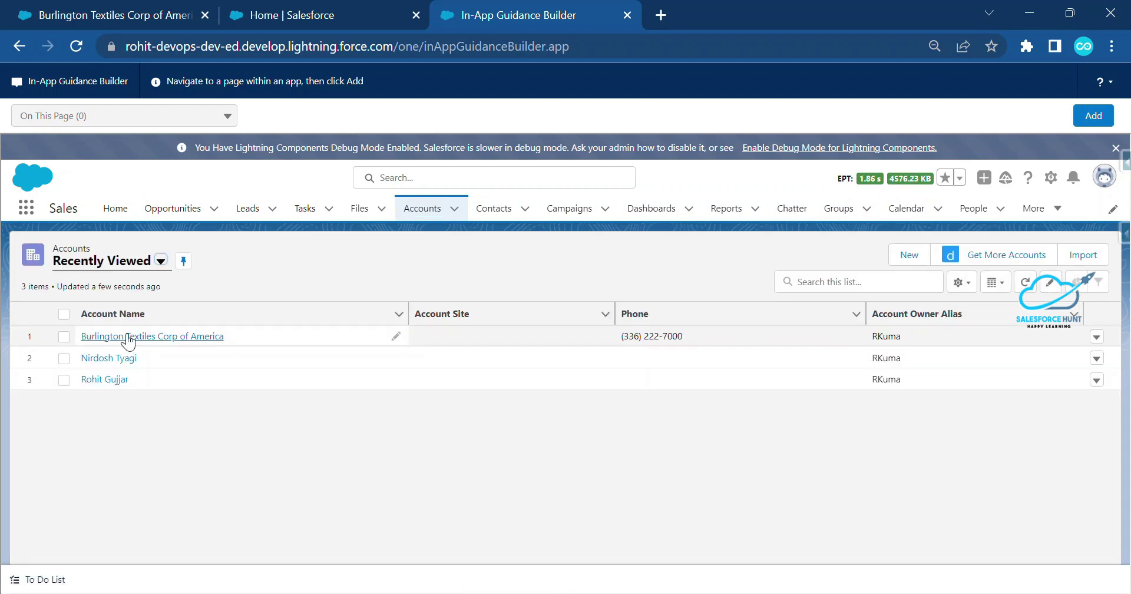
{"action": "left_click", "coordinate": [186, 327]}
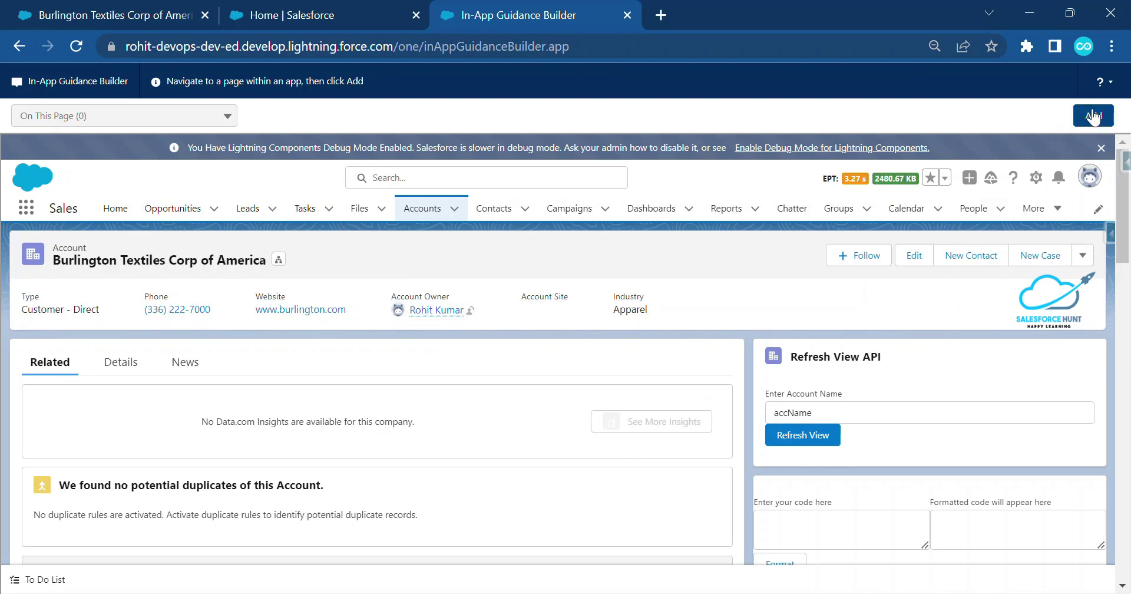
{"action": "scroll", "coordinate": [1076, 180], "scroll_direction": "down", "scroll_amount": 3}
Add single-prompt guidance as a Floating Prompt, dismissing the custom-position warning
{"action": "left_click", "coordinate": [1088, 121]}
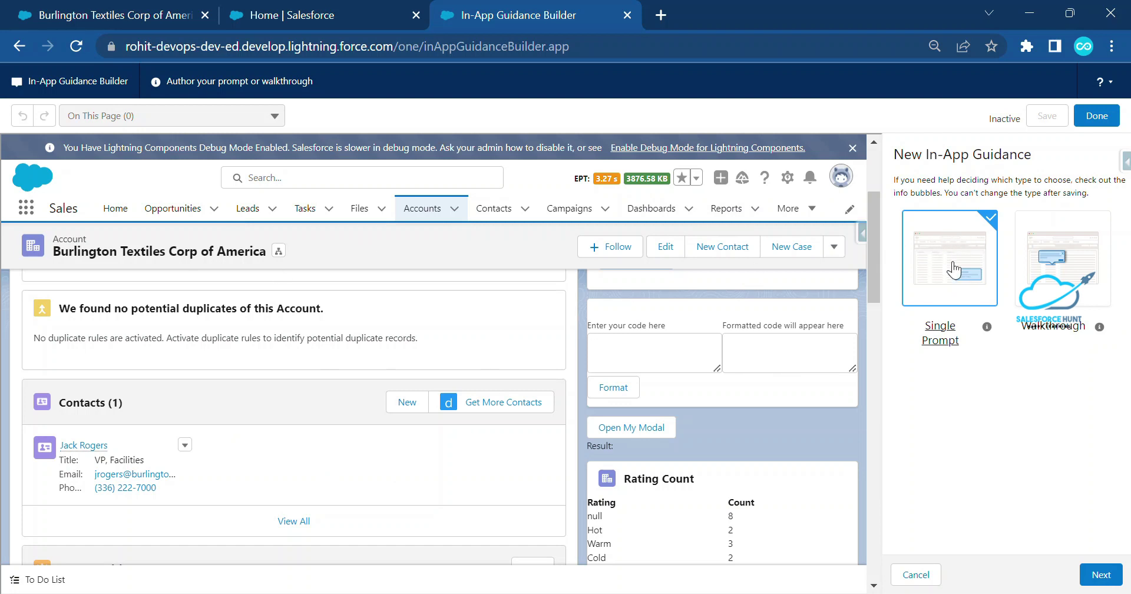
{"action": "left_click", "coordinate": [1101, 574]}
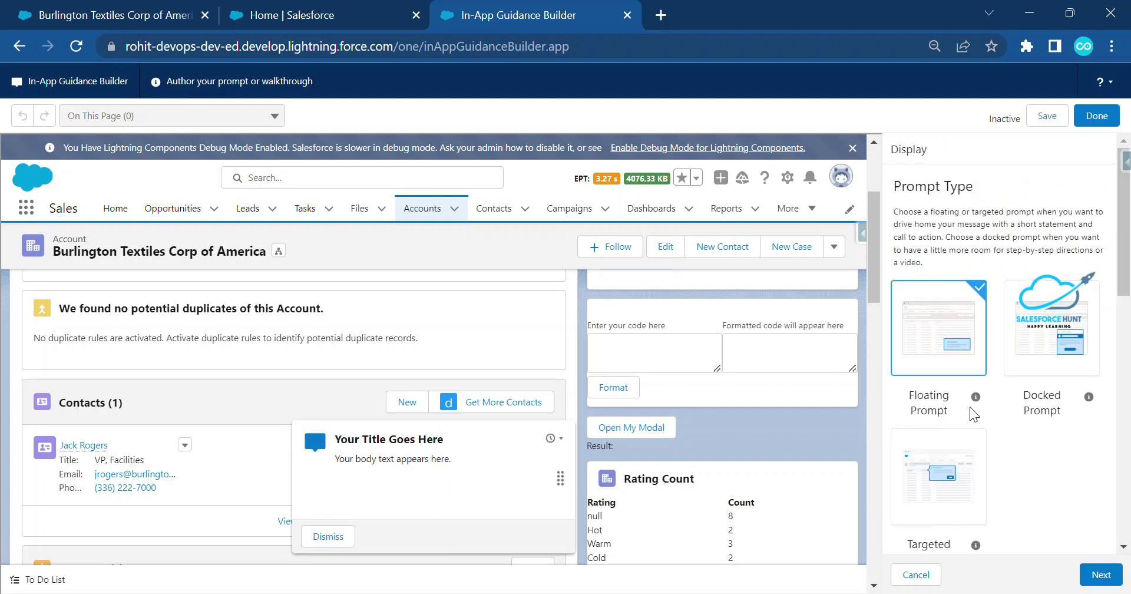
{"action": "left_click_drag", "start_coordinate": [558, 485], "coordinate": [532, 472]}
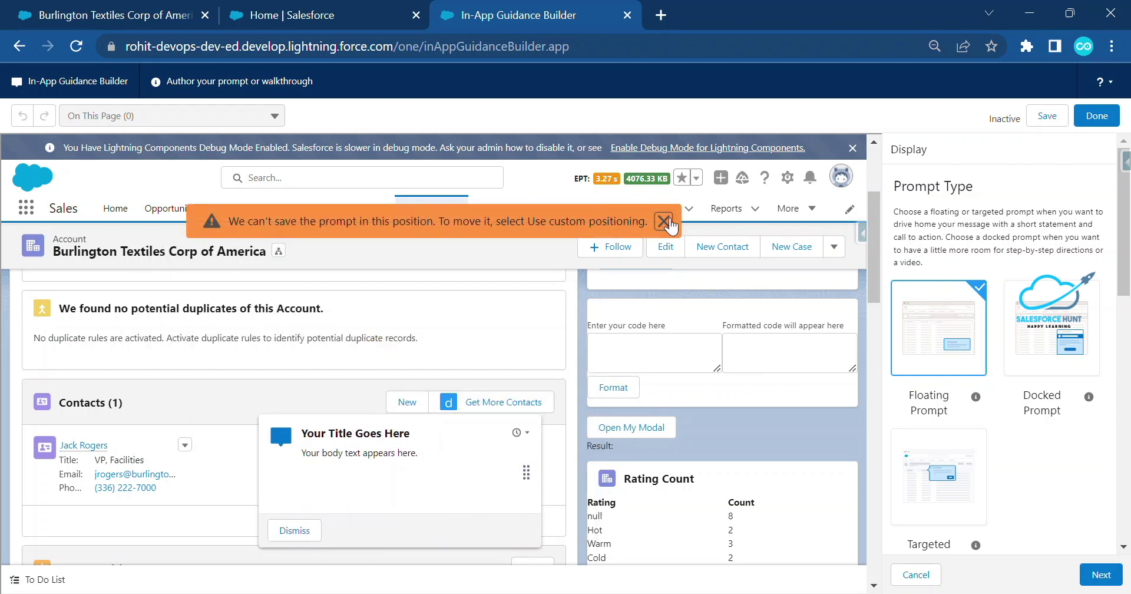
{"action": "left_click", "coordinate": [664, 221]}
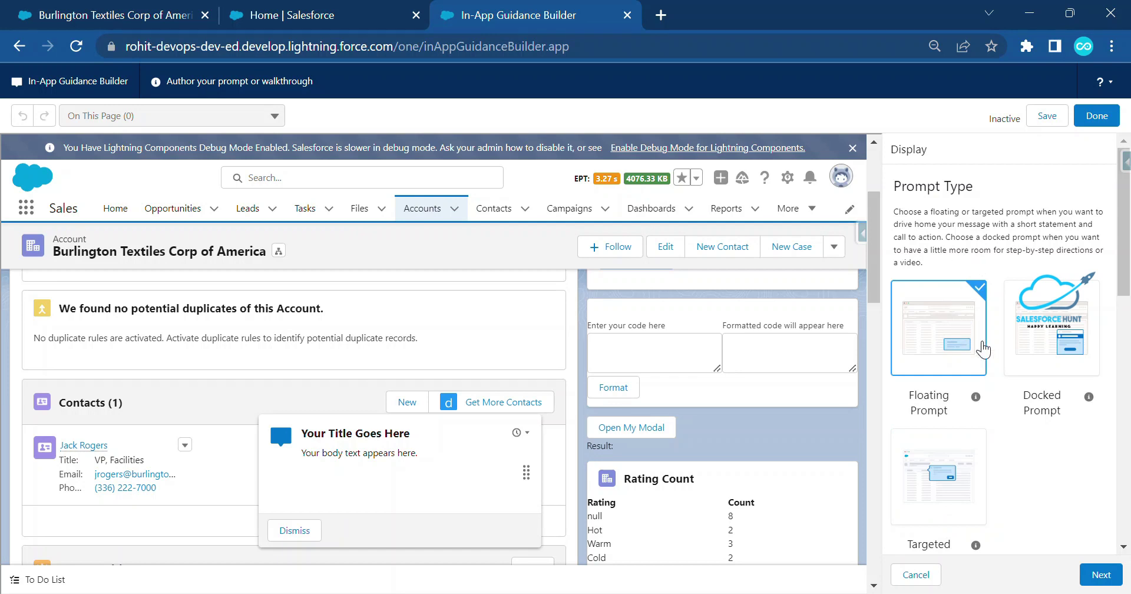
{"action": "scroll", "coordinate": [995, 377], "scroll_direction": "down", "scroll_amount": 4}
Set Prompt Location to 'This Page, Any App' and Prompt Position to Top Center
{"action": "scroll", "coordinate": [943, 347], "scroll_direction": "down", "scroll_amount": 3}
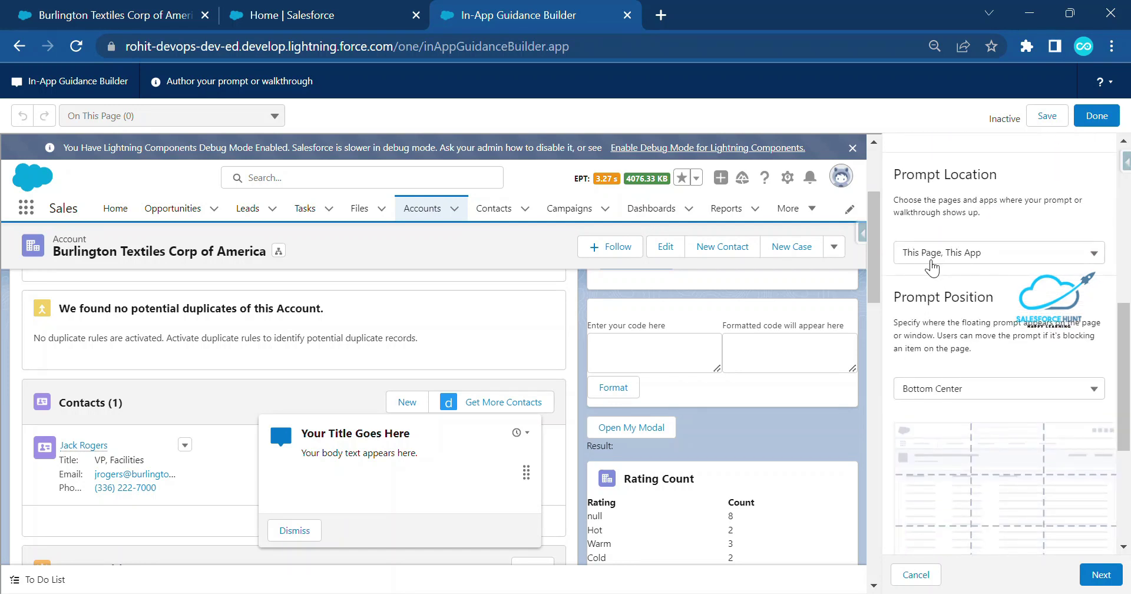
{"action": "left_click", "coordinate": [936, 258]}
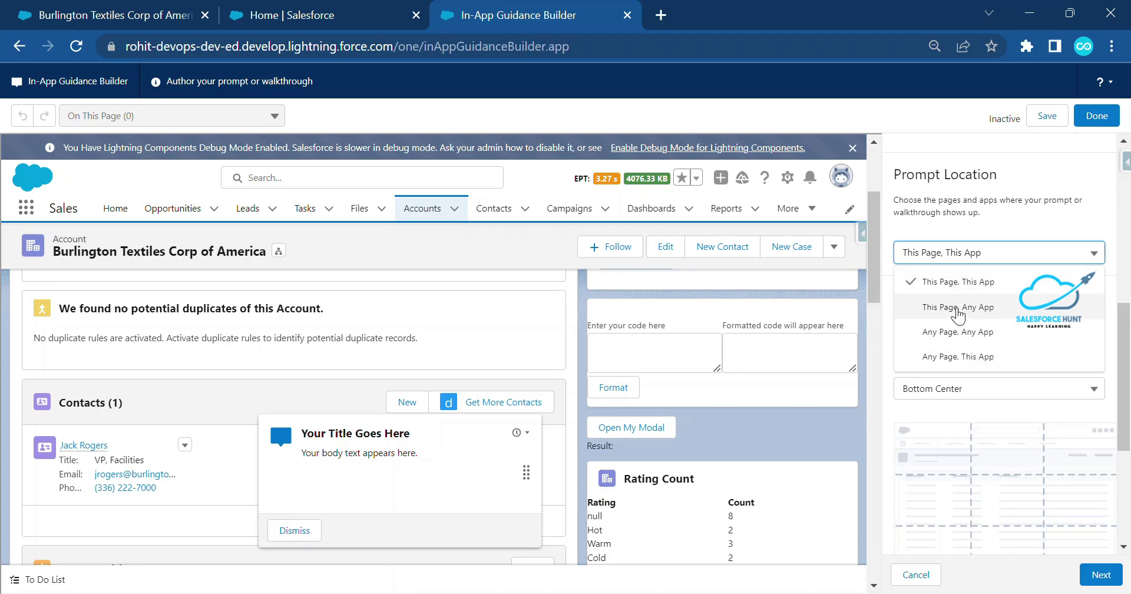
{"action": "left_click", "coordinate": [958, 308]}
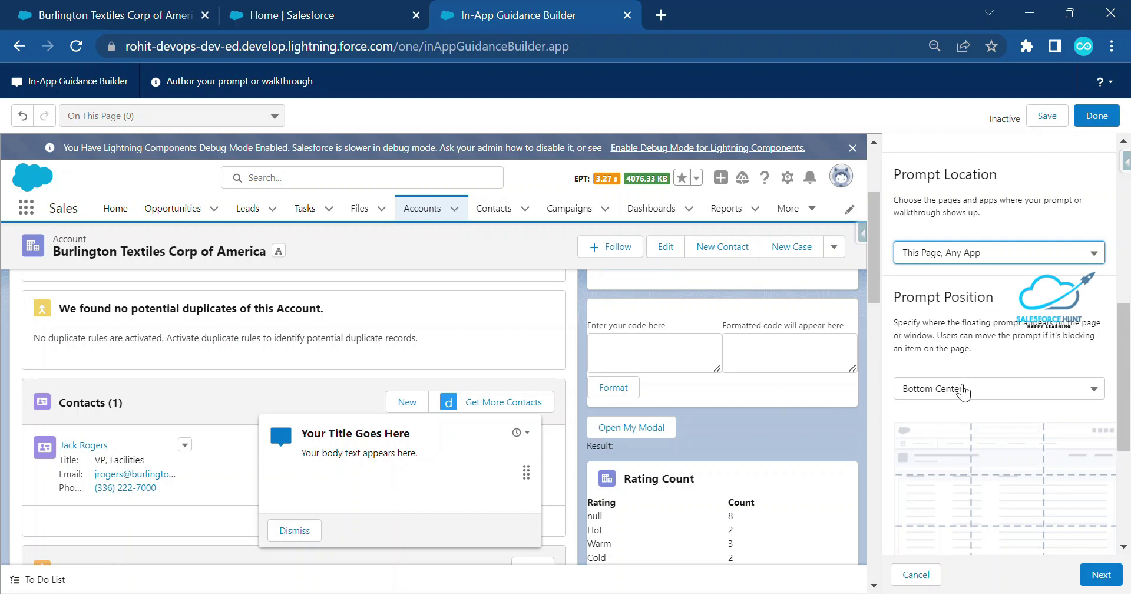
{"action": "left_click", "coordinate": [962, 388]}
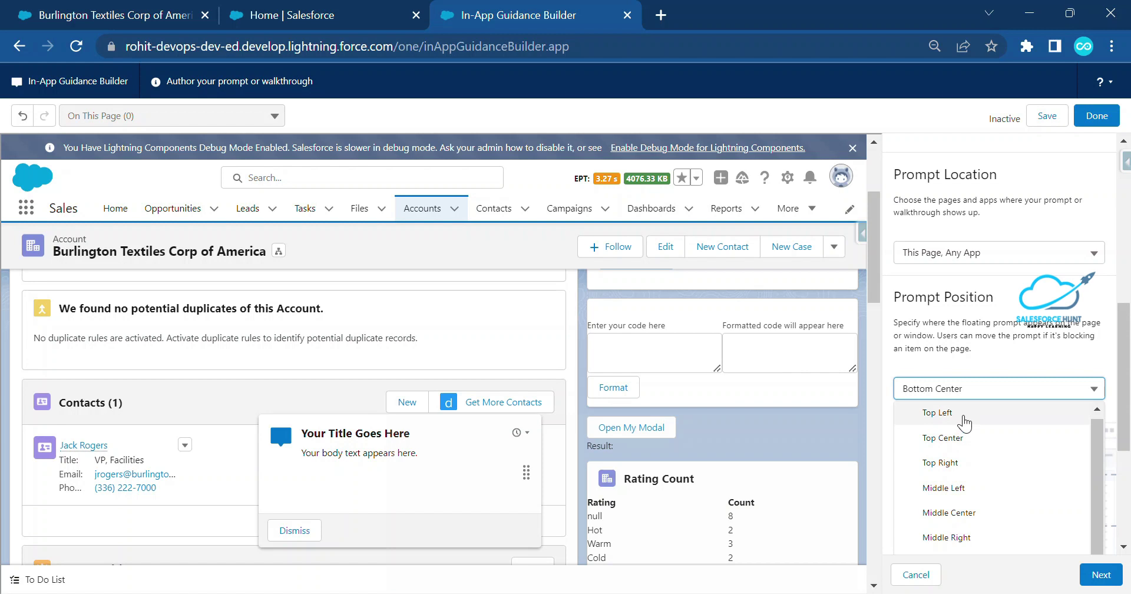
{"action": "left_click", "coordinate": [964, 419]}
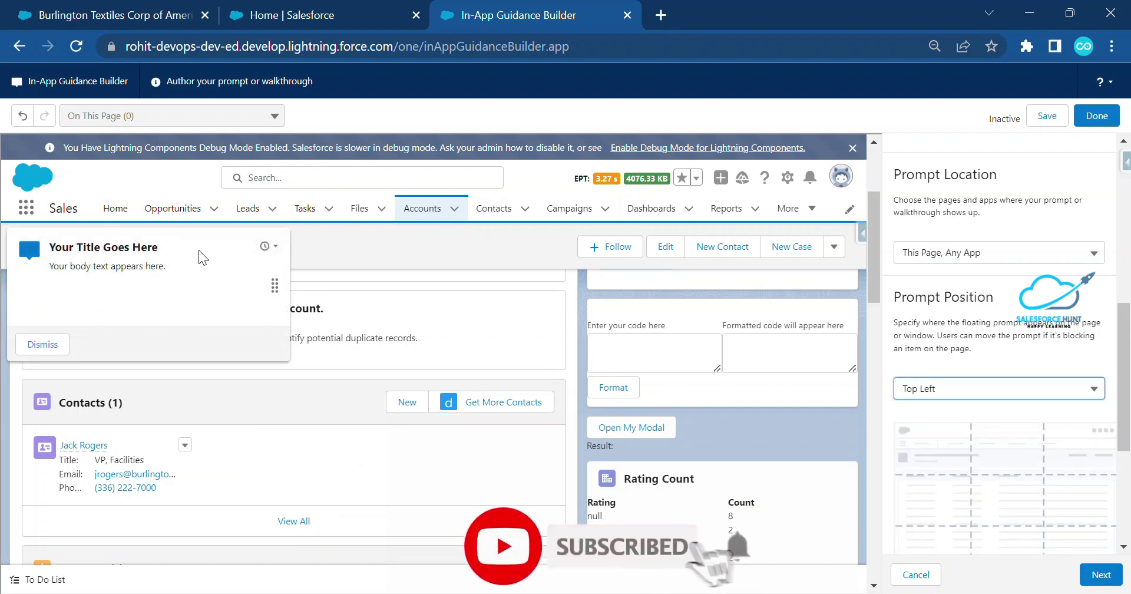
{"action": "left_click", "coordinate": [960, 390]}
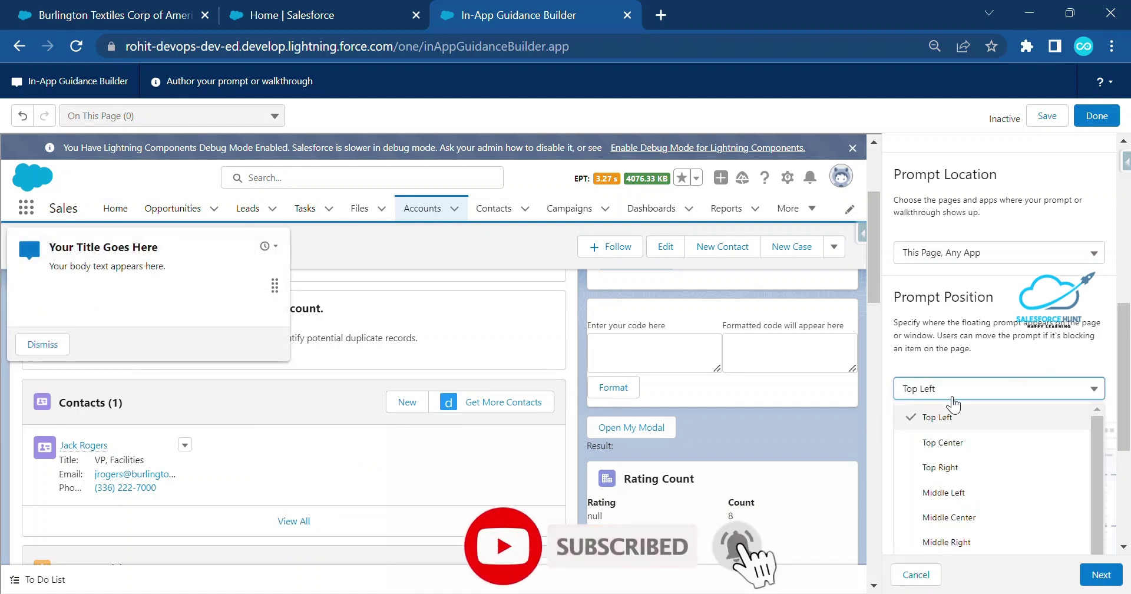
{"action": "left_click", "coordinate": [962, 445]}
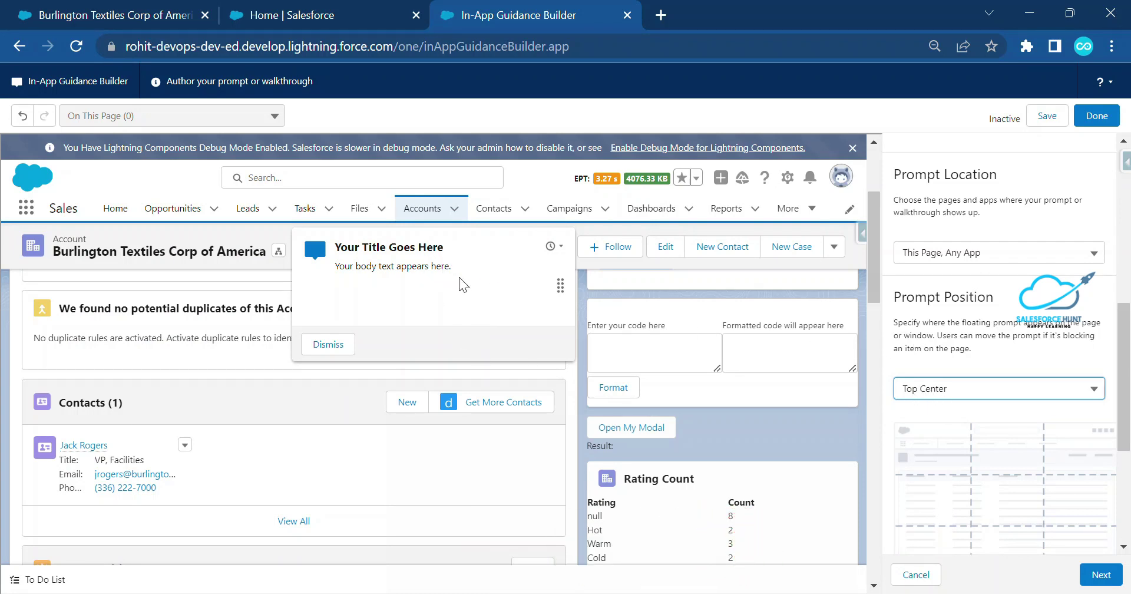
{"action": "scroll", "coordinate": [978, 436], "scroll_direction": "down", "scroll_amount": 3}
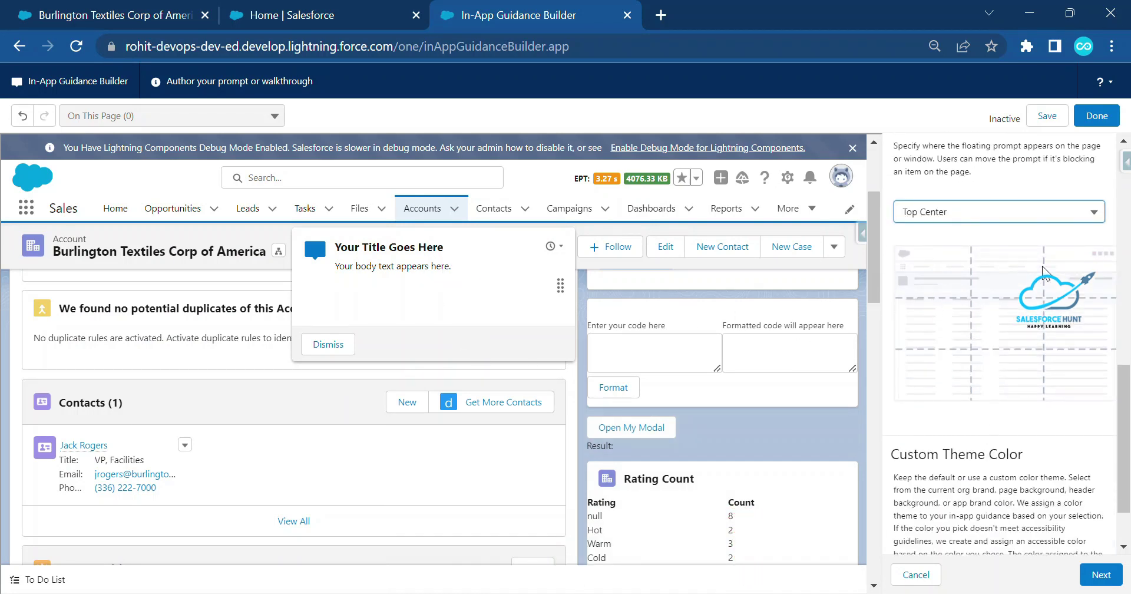
Enable a custom guidance colour with the blue swatch and the Dark colour value
{"action": "scroll", "coordinate": [1022, 356], "scroll_direction": "down", "scroll_amount": 1}
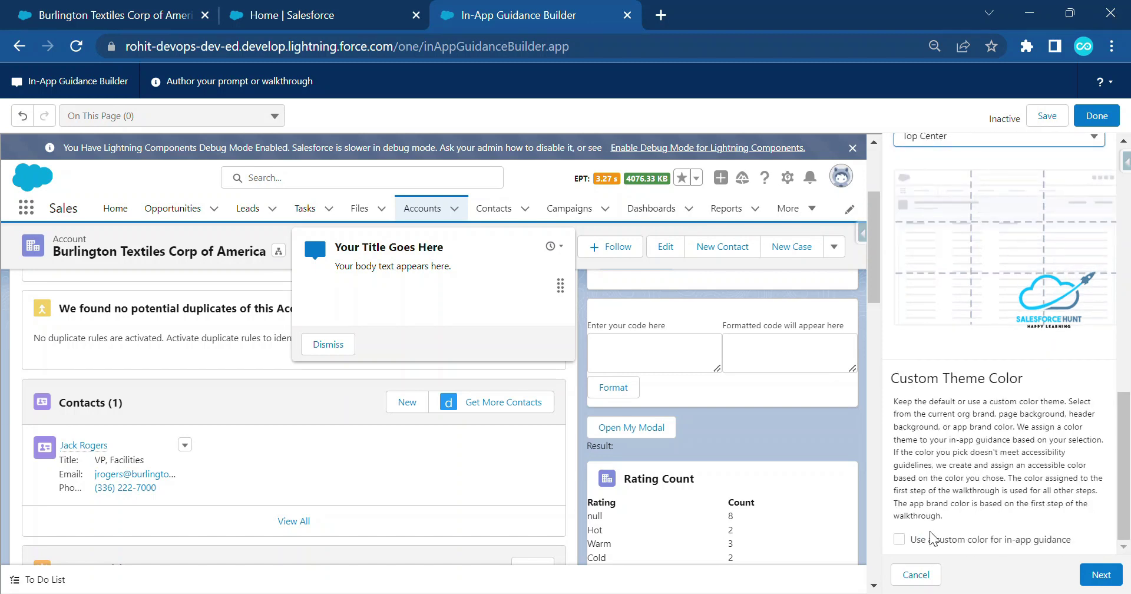
{"action": "left_click", "coordinate": [900, 539]}
{"action": "scroll", "coordinate": [949, 483], "scroll_direction": "down", "scroll_amount": 2}
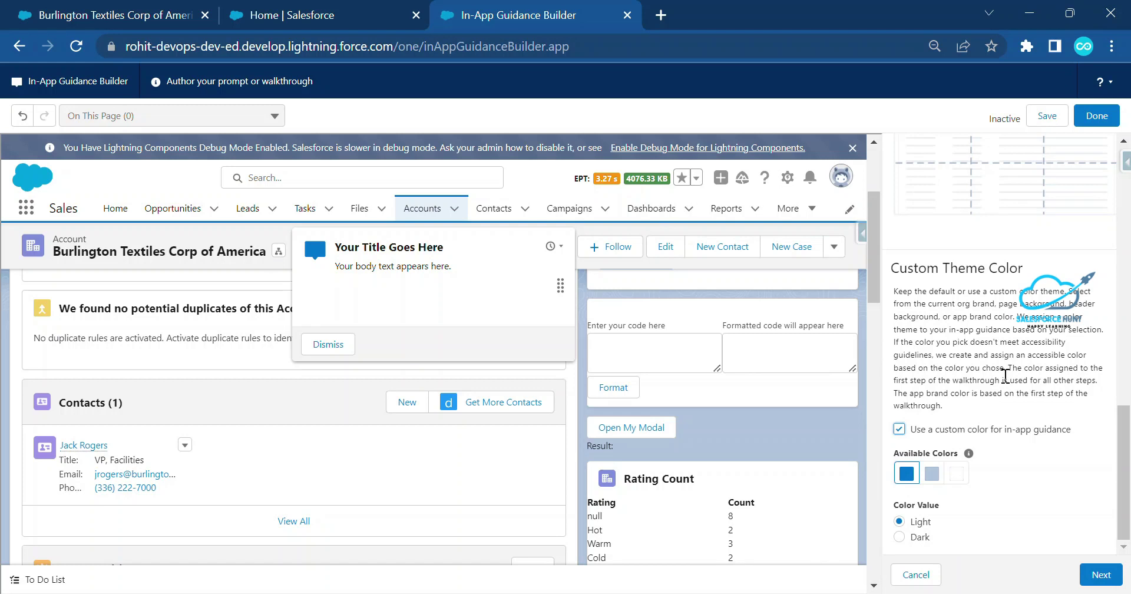
{"action": "left_click", "coordinate": [923, 537]}
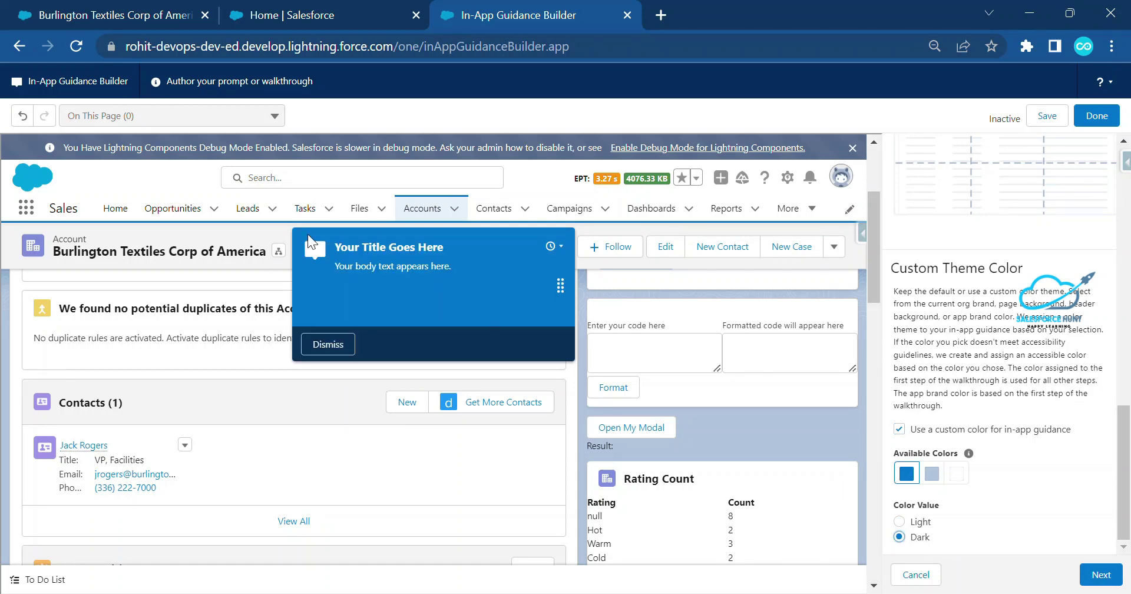
{"action": "left_click", "coordinate": [921, 524]}
{"action": "left_click", "coordinate": [921, 537]}
Enter 'Demo App Guidance' as the prompt title on the Content step
{"action": "left_click", "coordinate": [1101, 574]}
{"action": "left_click", "coordinate": [931, 280]}
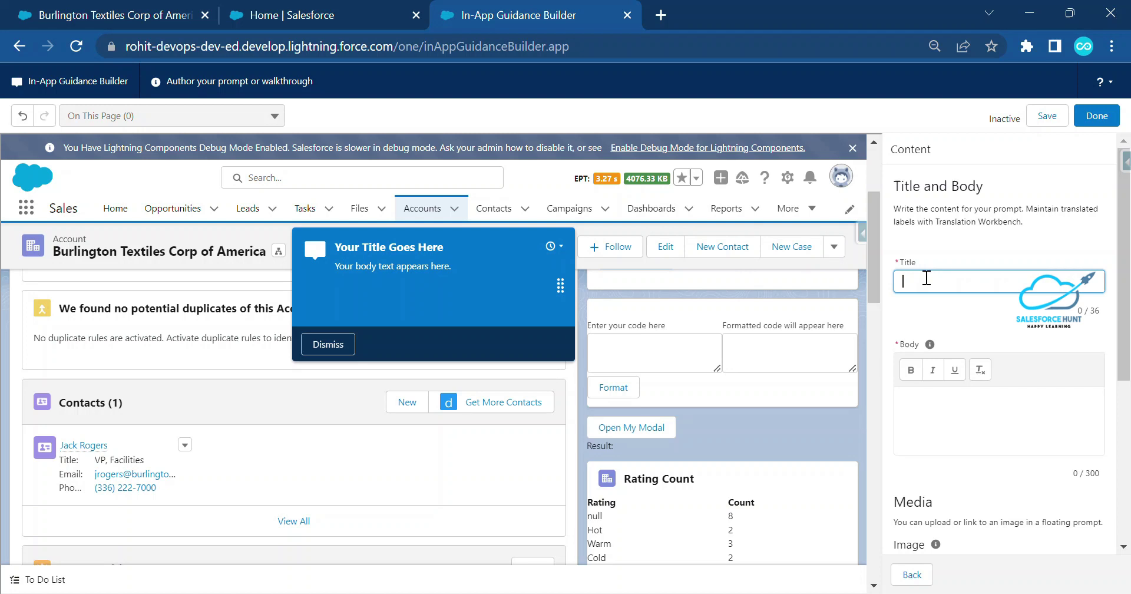
{"action": "type", "text": "Demo A"}
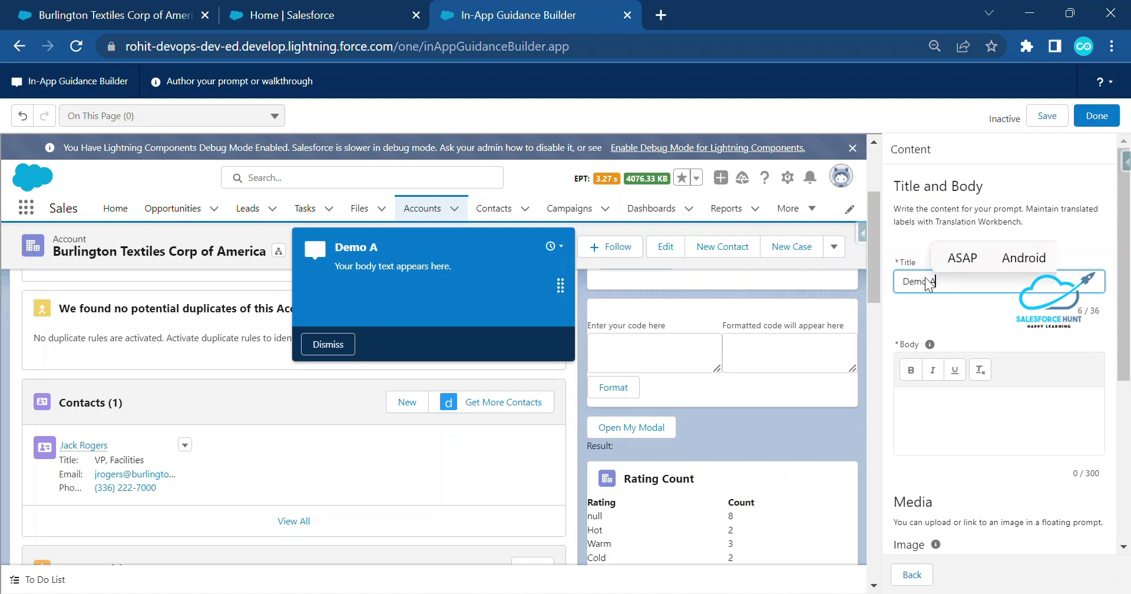
{"action": "type", "text": "pp-Gi"}
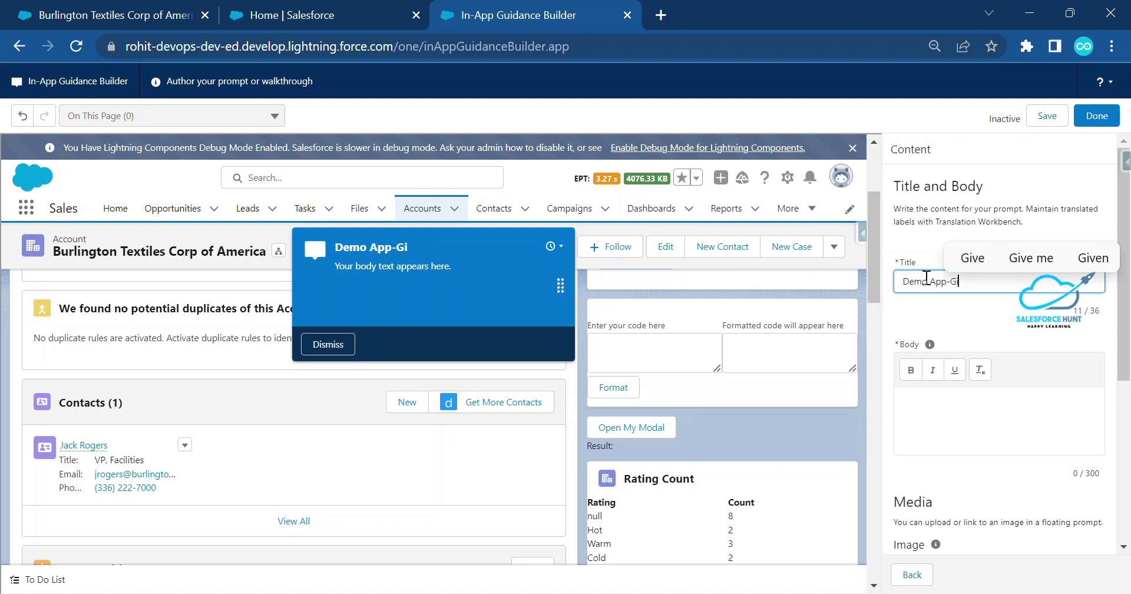
{"action": "key", "text": "BackSpace"}
{"action": "type", "text": "uidance"}
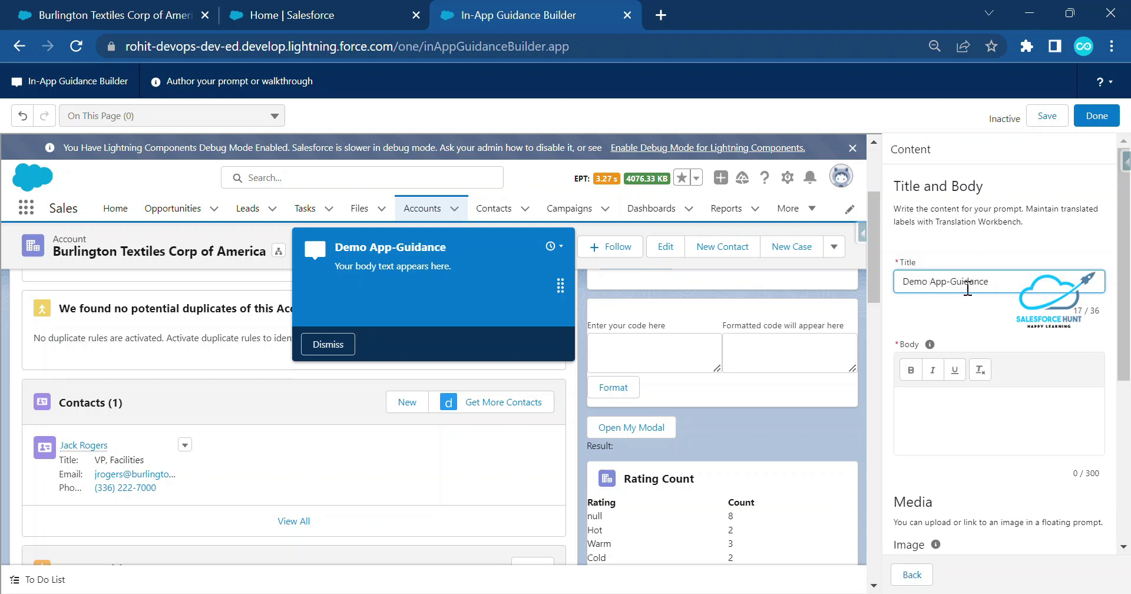
{"action": "left_click", "coordinate": [954, 282]}
{"action": "key", "text": "BackSpace"}
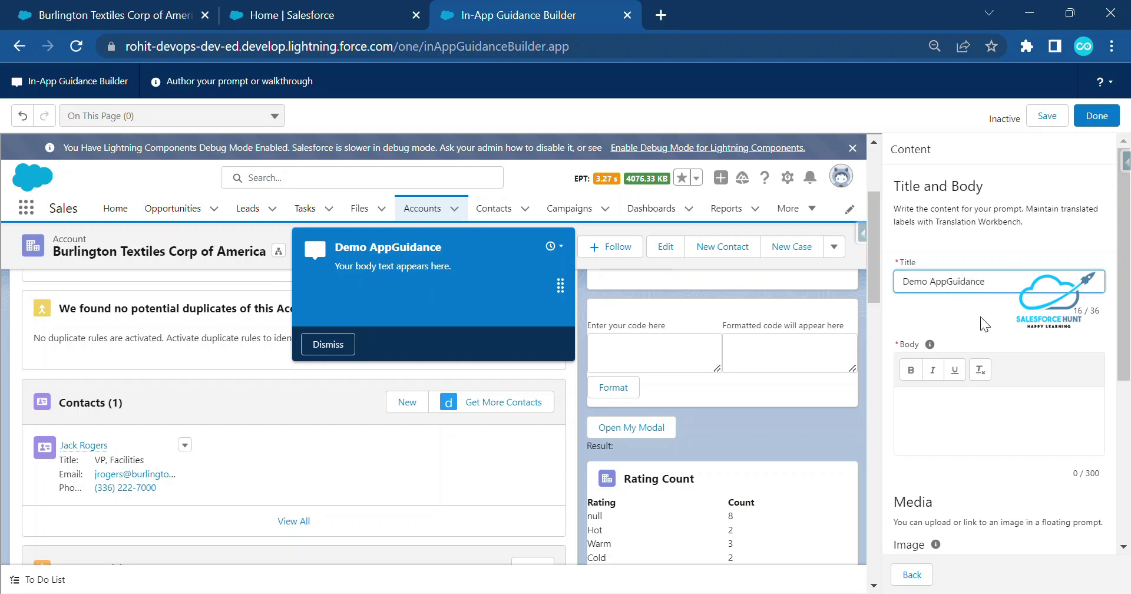
{"action": "left_click", "coordinate": [981, 321]}
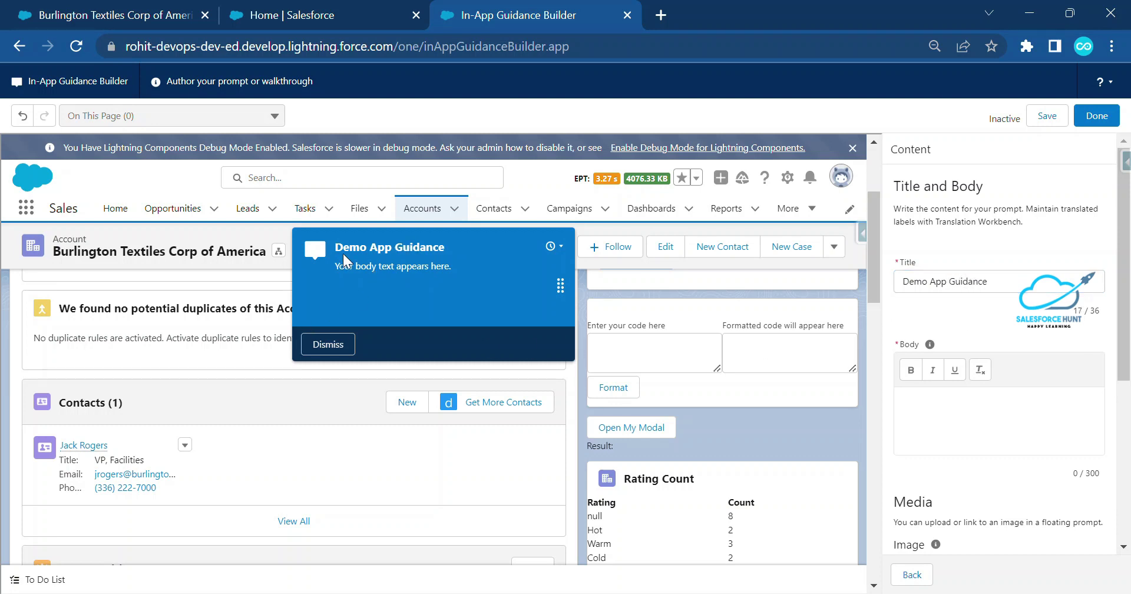
{"action": "left_click", "coordinate": [937, 409]}
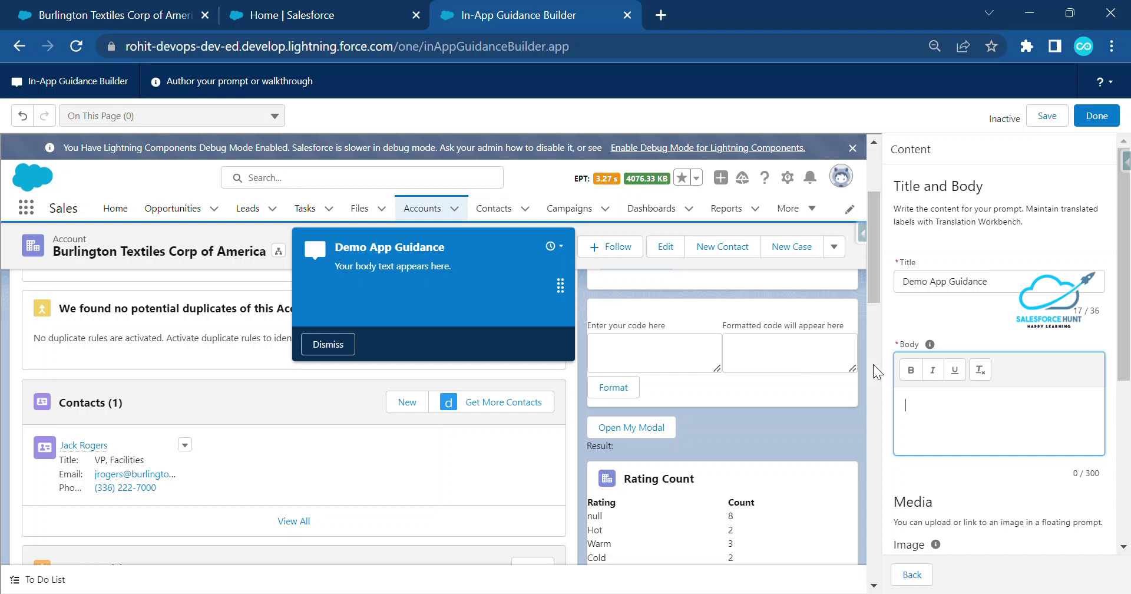
Enter the body text 'This is record page of the account'
{"action": "type", "text": "This is "}
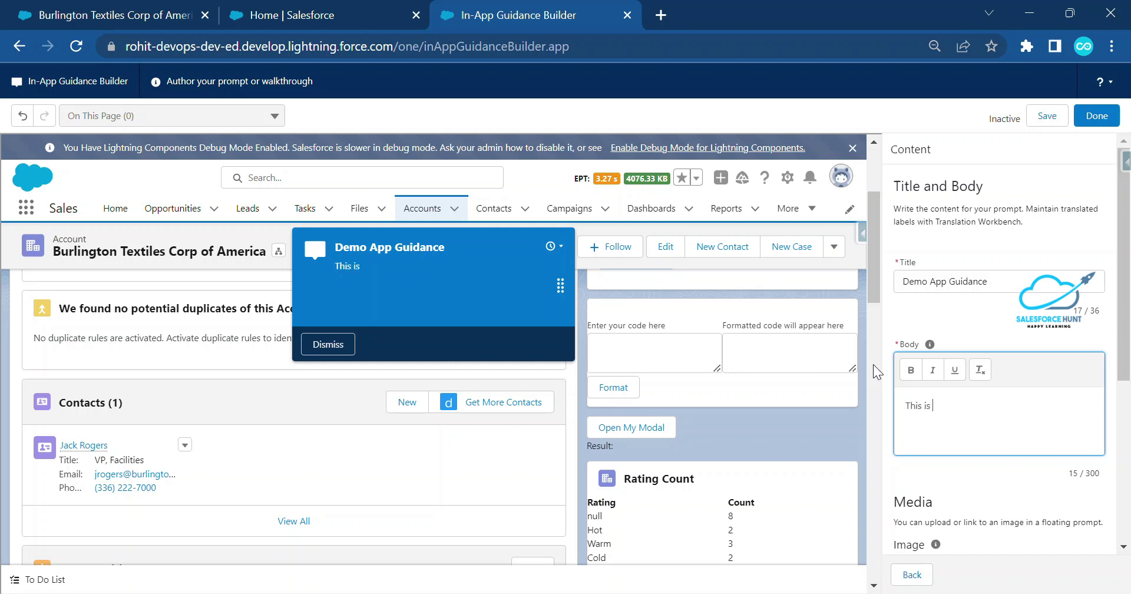
{"action": "type", "text": "record pag"}
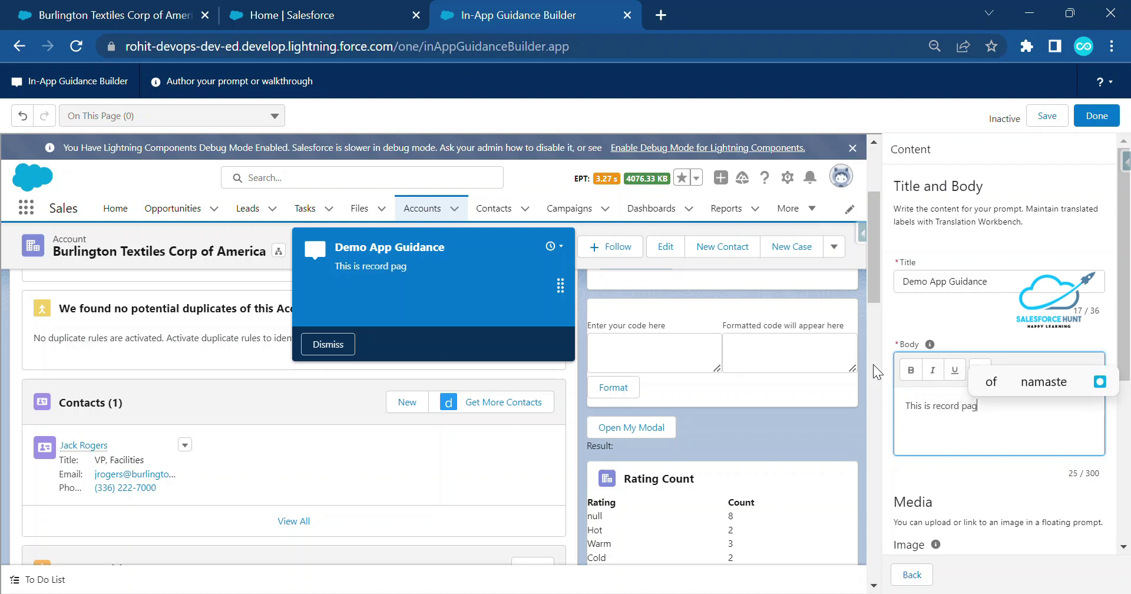
{"action": "type", "text": "e of the "}
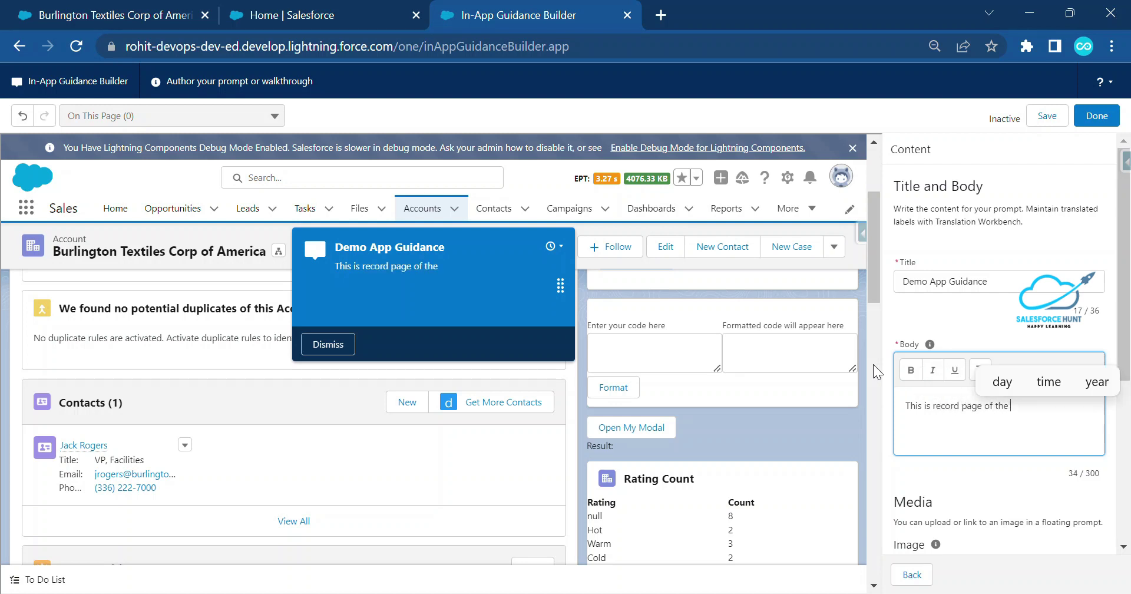
{"action": "type", "text": "account"}
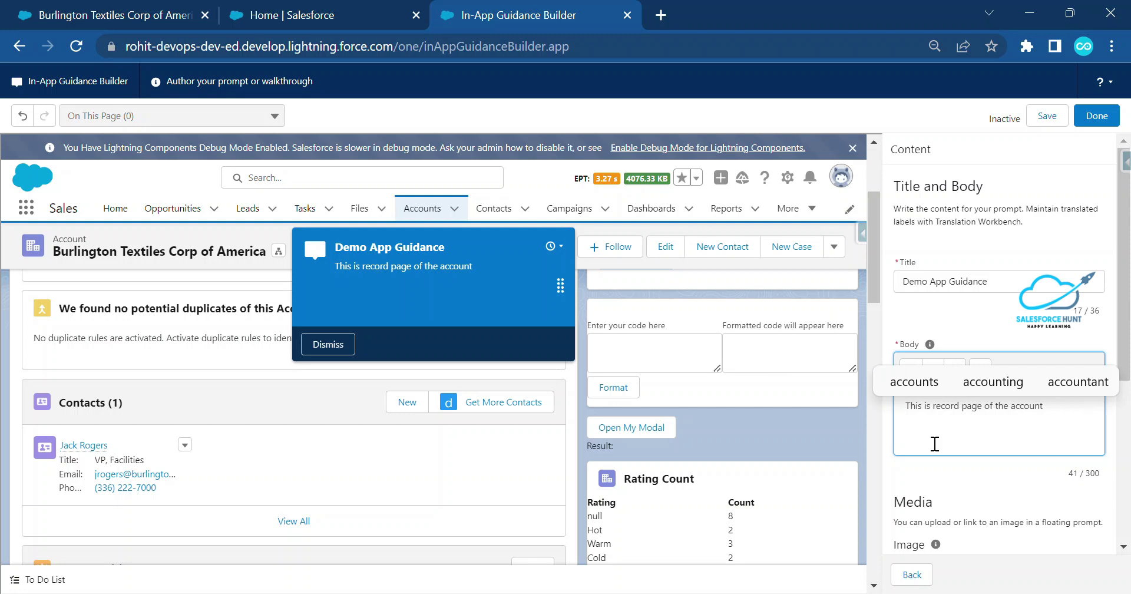
{"action": "left_click_drag", "start_coordinate": [339, 267], "coordinate": [475, 267]}
{"action": "left_click_drag", "start_coordinate": [341, 247], "coordinate": [453, 246]}
Make the entire body text bold, italic and underlined
{"action": "left_click", "coordinate": [966, 422]}
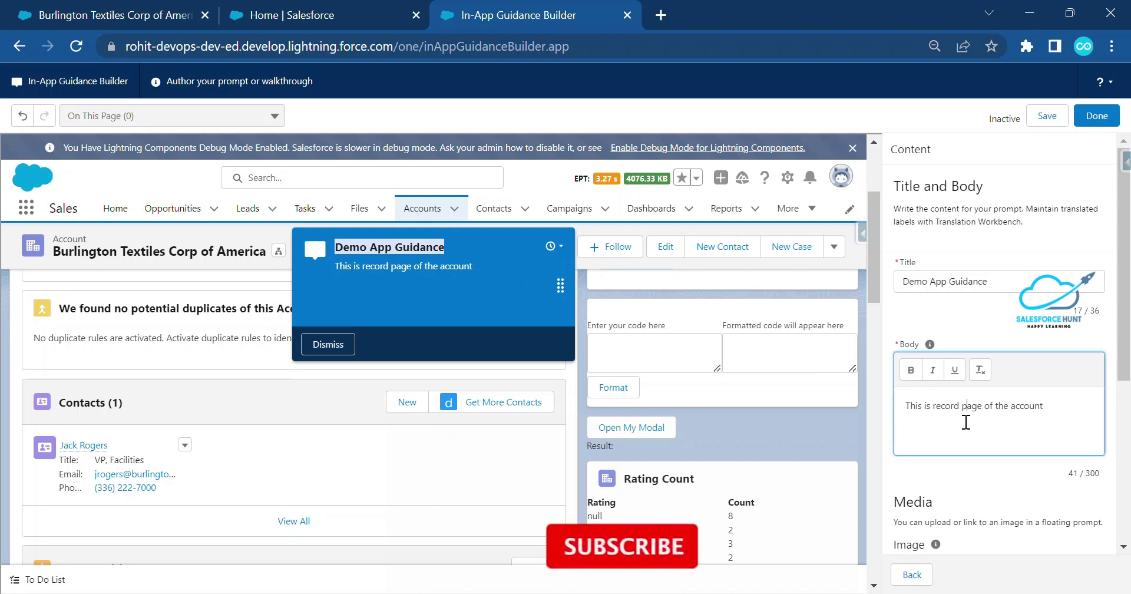
{"action": "left_click_drag", "start_coordinate": [1049, 406], "coordinate": [904, 406]}
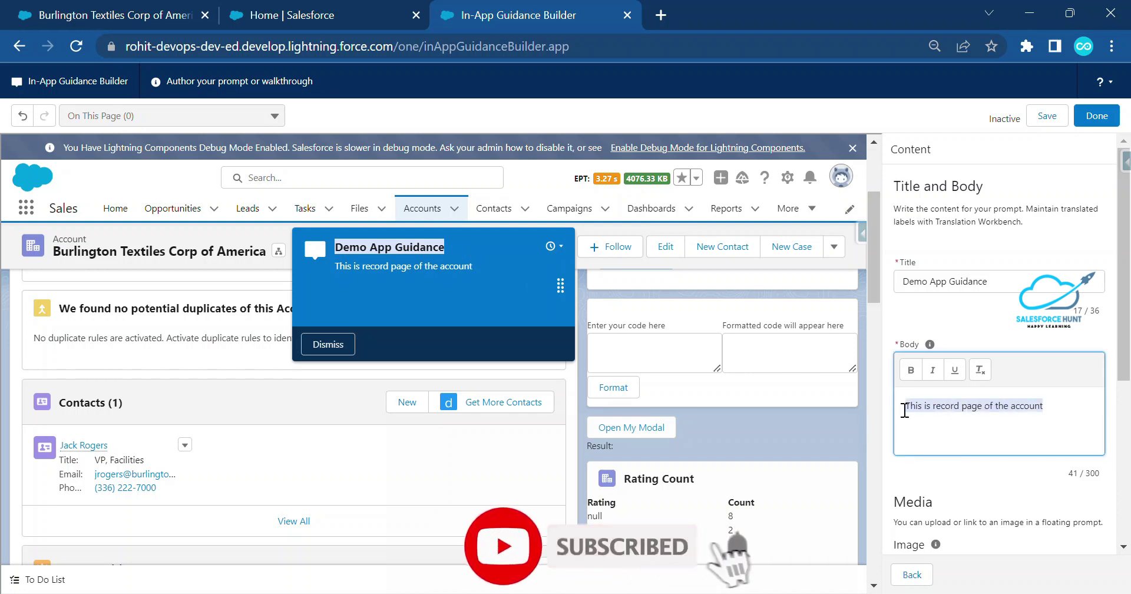
{"action": "left_click", "coordinate": [912, 371]}
{"action": "left_click", "coordinate": [933, 370]}
{"action": "left_click", "coordinate": [955, 370]}
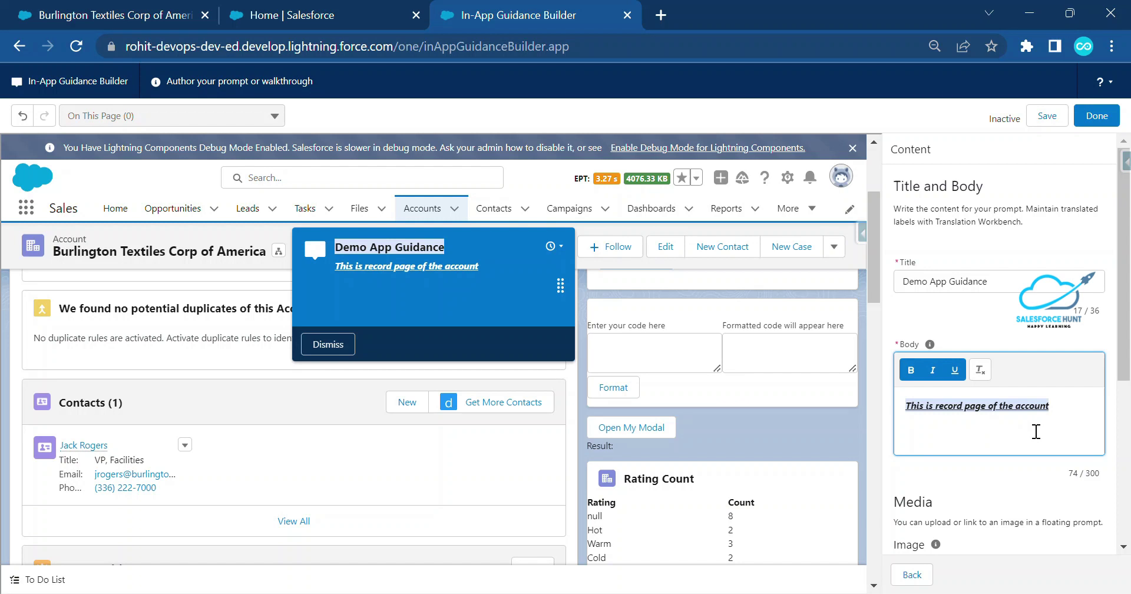
{"action": "scroll", "coordinate": [1037, 432], "scroll_direction": "down", "scroll_amount": 5}
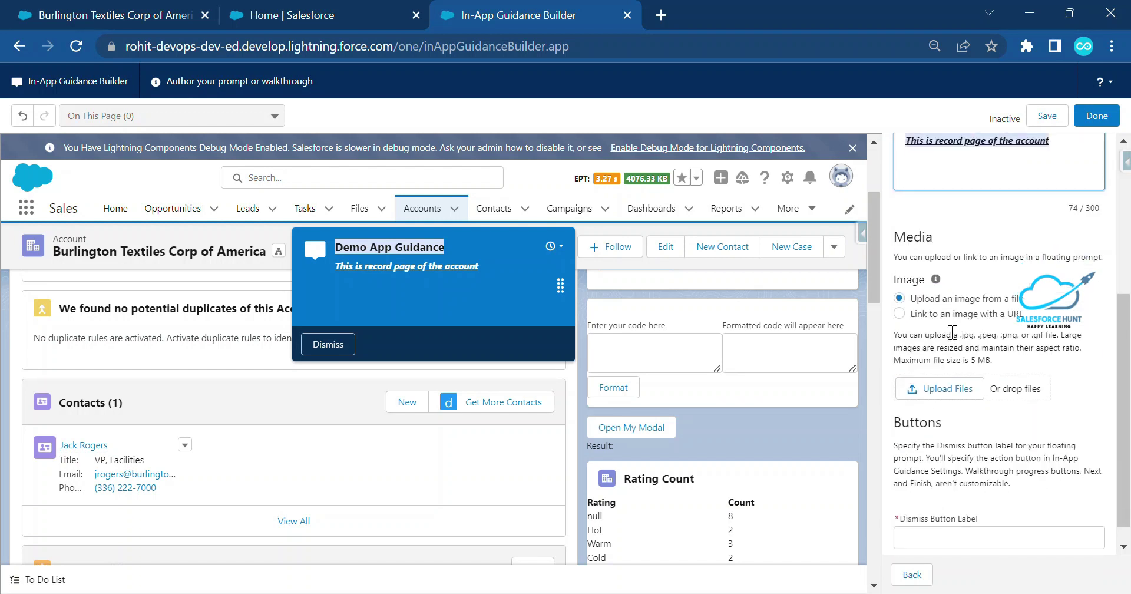
Upload the image Rohit-modified.png as the prompt's media
{"action": "left_click", "coordinate": [953, 399]}
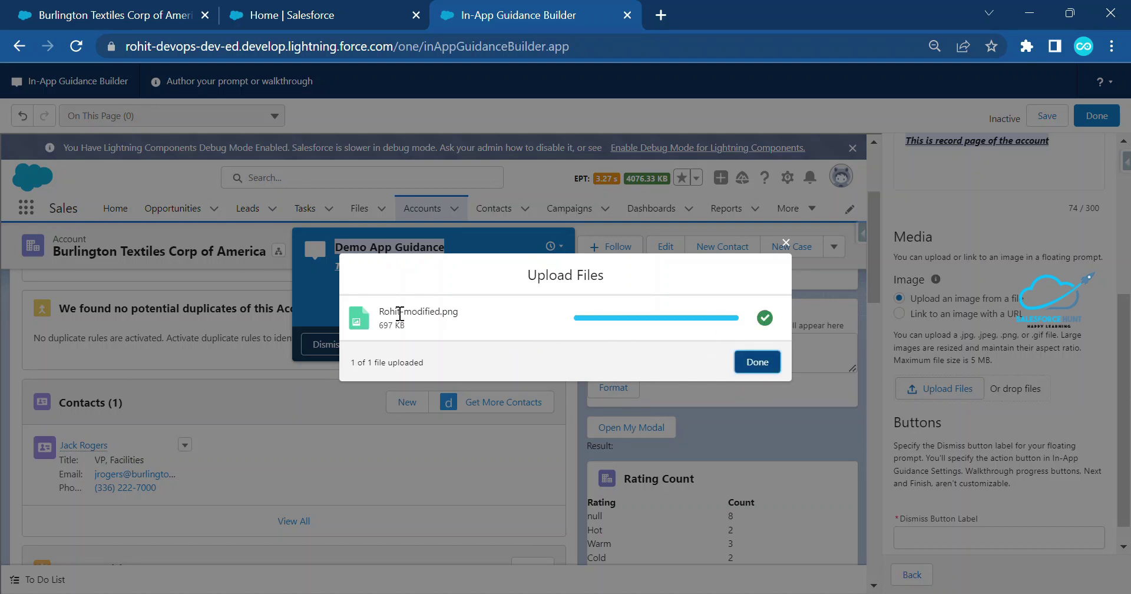
{"action": "left_click", "coordinate": [759, 363]}
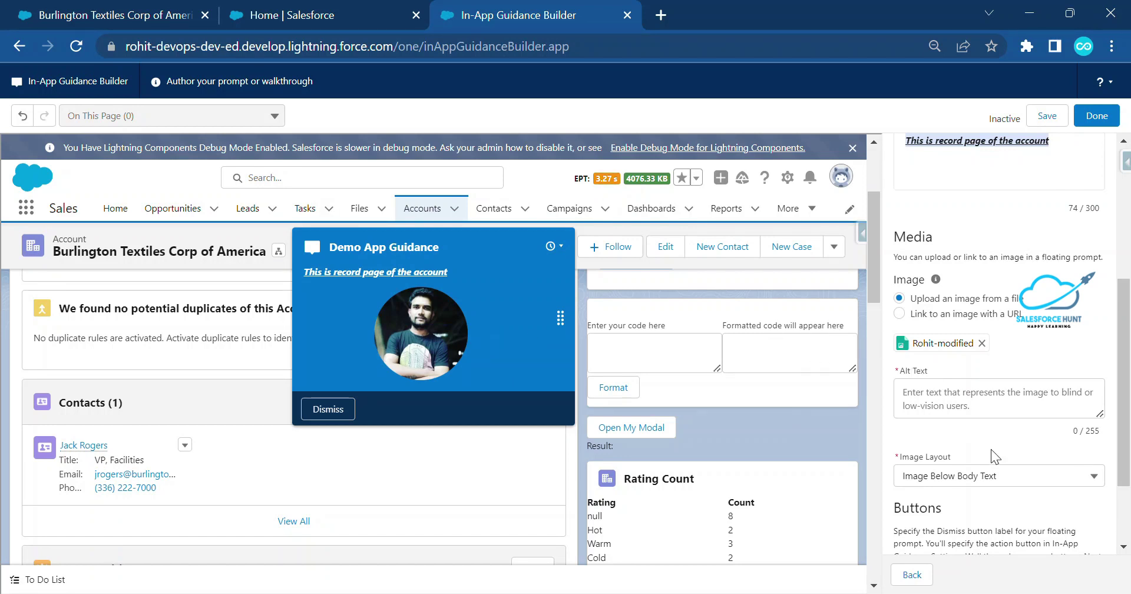
Try the image layouts and settle on Image Left of Body Text, then reposition the prompt
{"action": "scroll", "coordinate": [967, 433], "scroll_direction": "down", "scroll_amount": 2}
{"action": "left_click", "coordinate": [940, 390]}
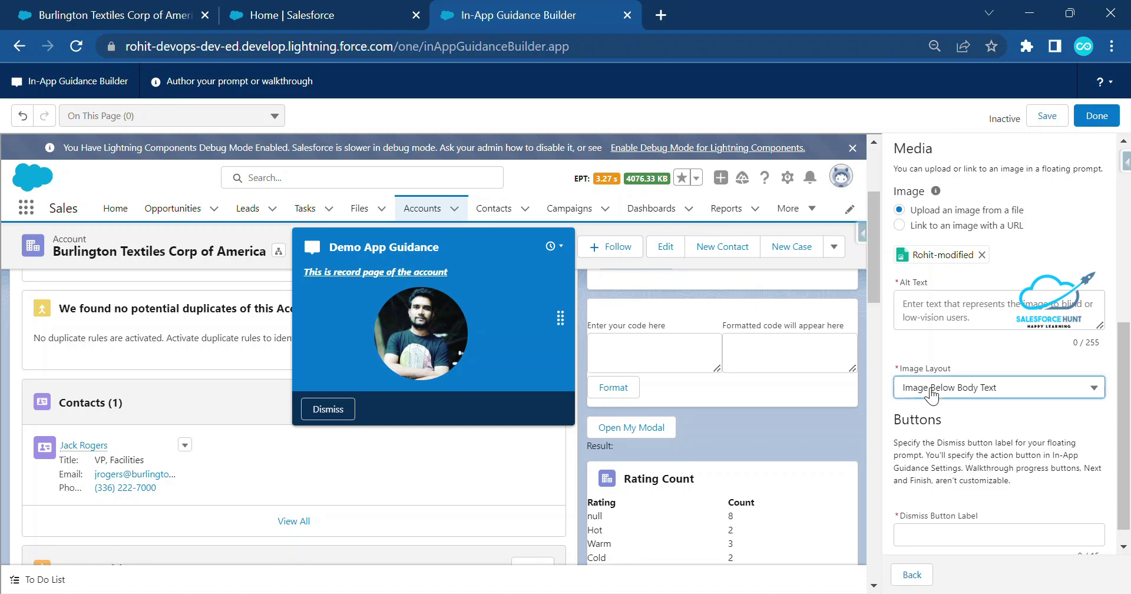
{"action": "left_click", "coordinate": [963, 417]}
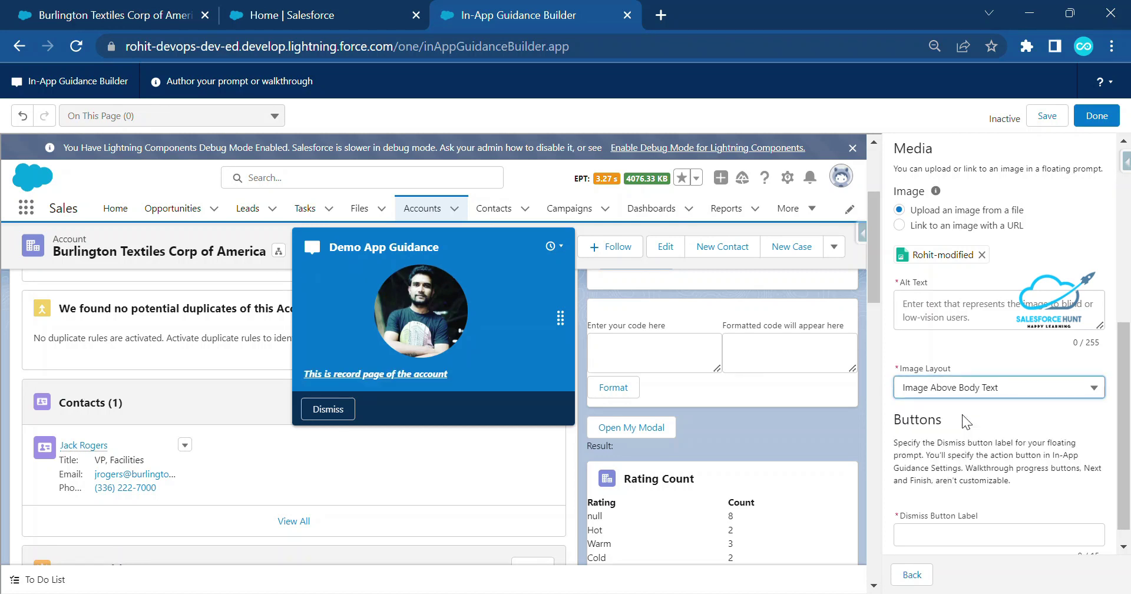
{"action": "left_click", "coordinate": [974, 397]}
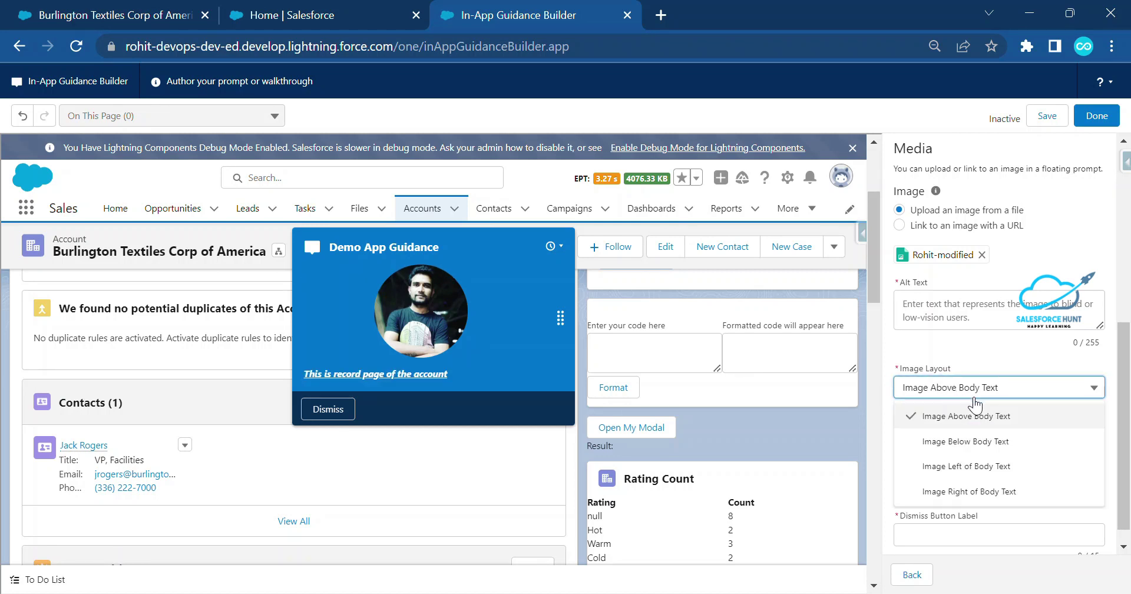
{"action": "left_click", "coordinate": [978, 442]}
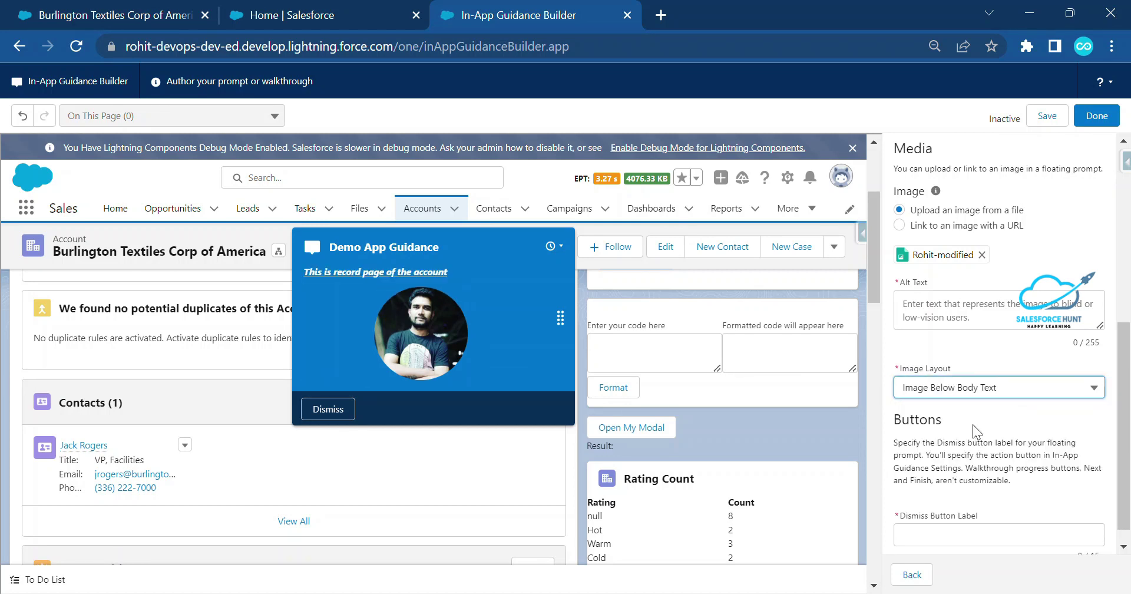
{"action": "left_click", "coordinate": [987, 390]}
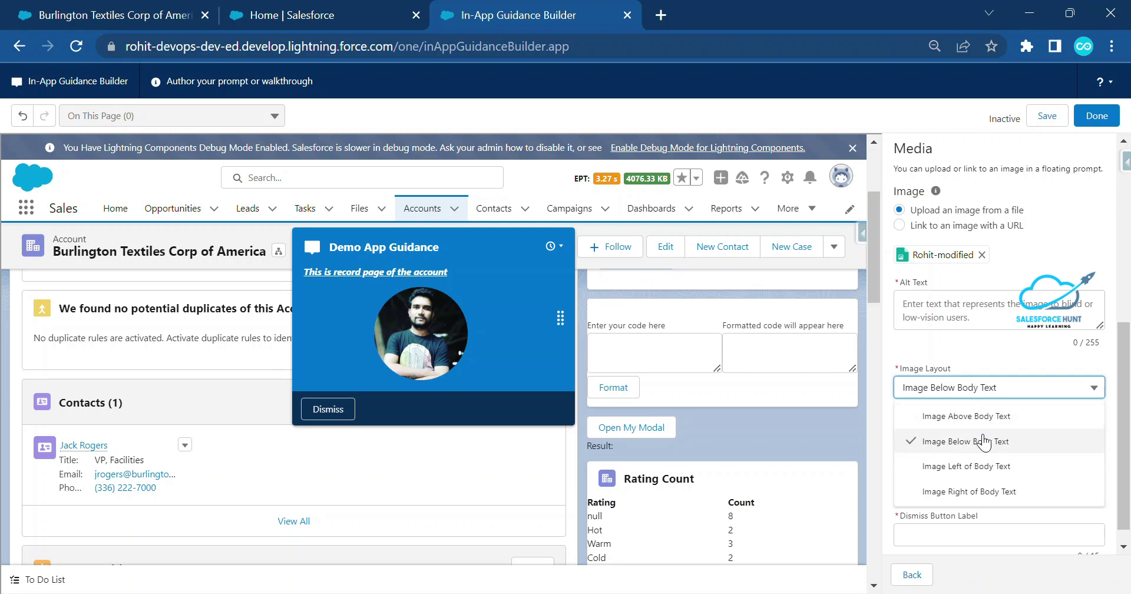
{"action": "left_click", "coordinate": [981, 466]}
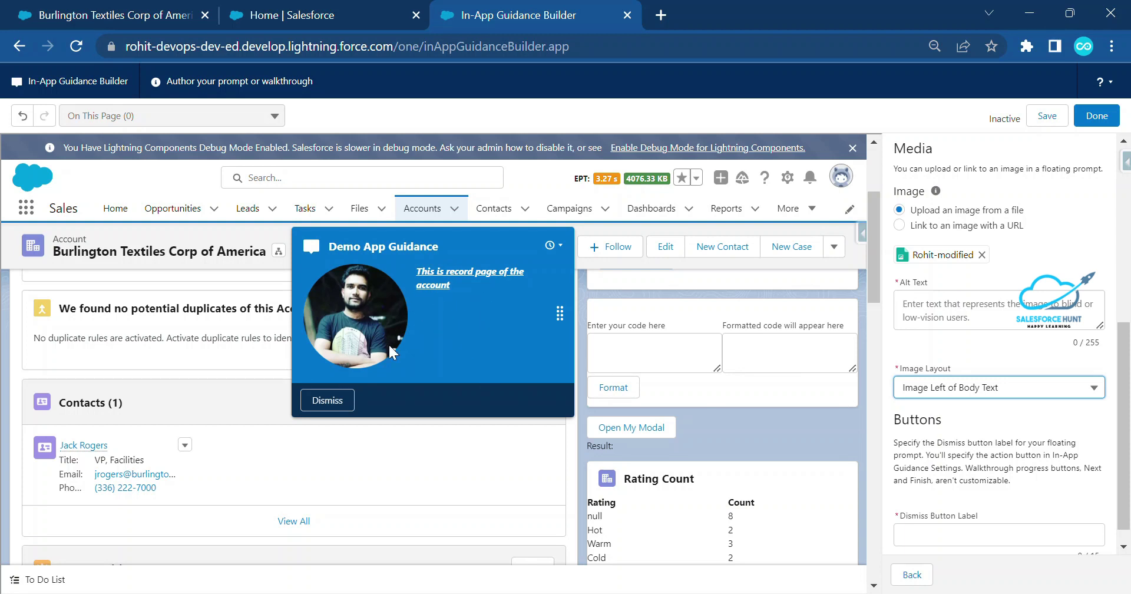
{"action": "left_click_drag", "start_coordinate": [561, 314], "coordinate": [439, 314]}
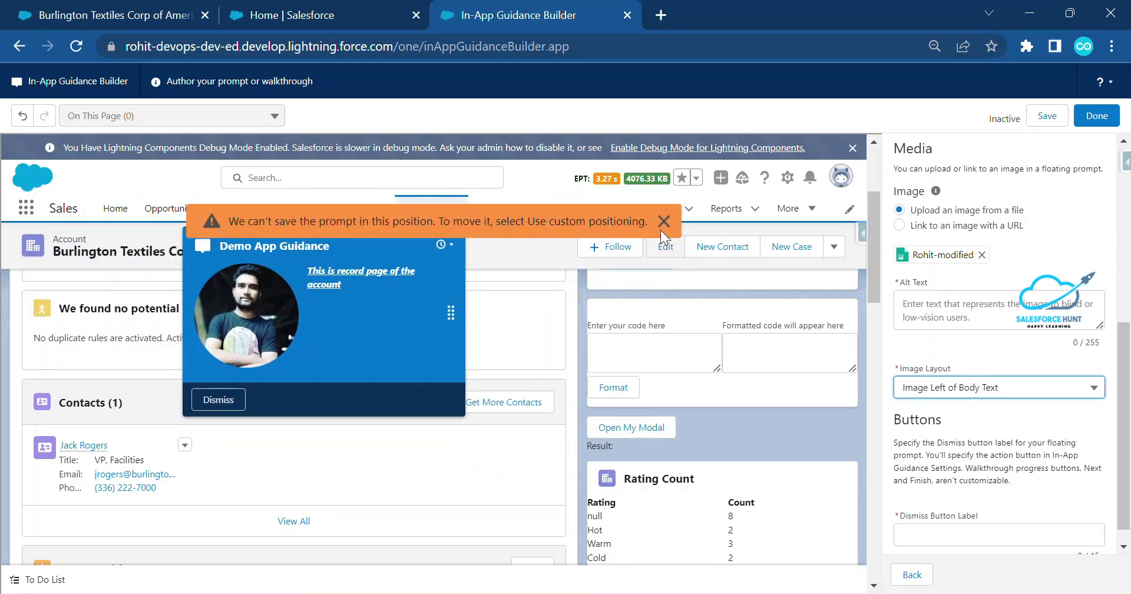
Label the prompt's dismiss button 'Get it'
{"action": "scroll", "coordinate": [1001, 413], "scroll_direction": "down", "scroll_amount": 1}
{"action": "left_click", "coordinate": [946, 513]}
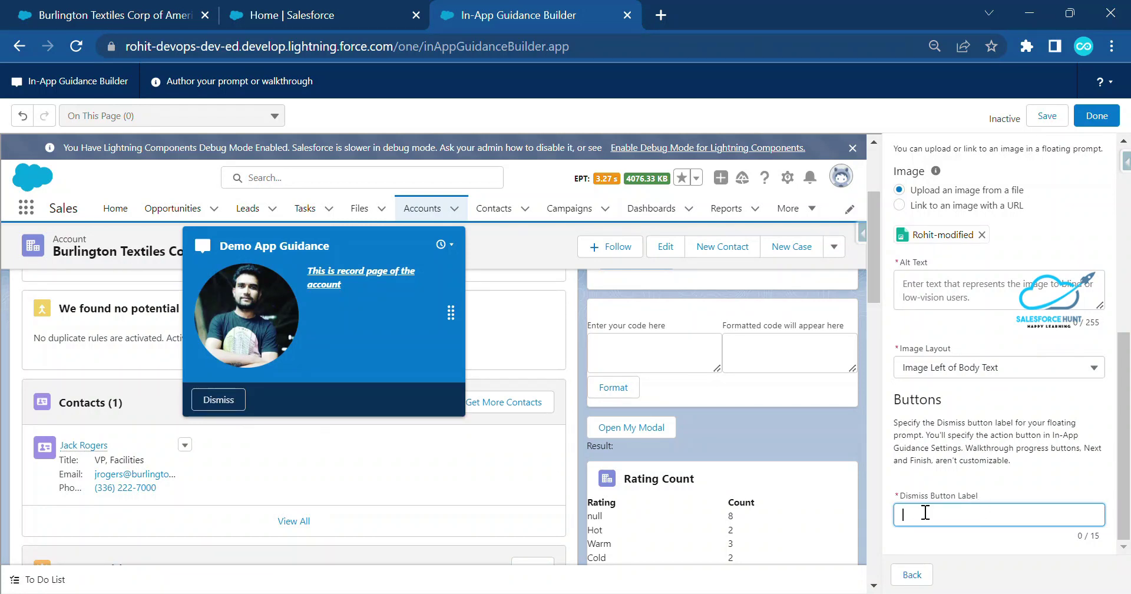
{"action": "type", "text": "Get it"}
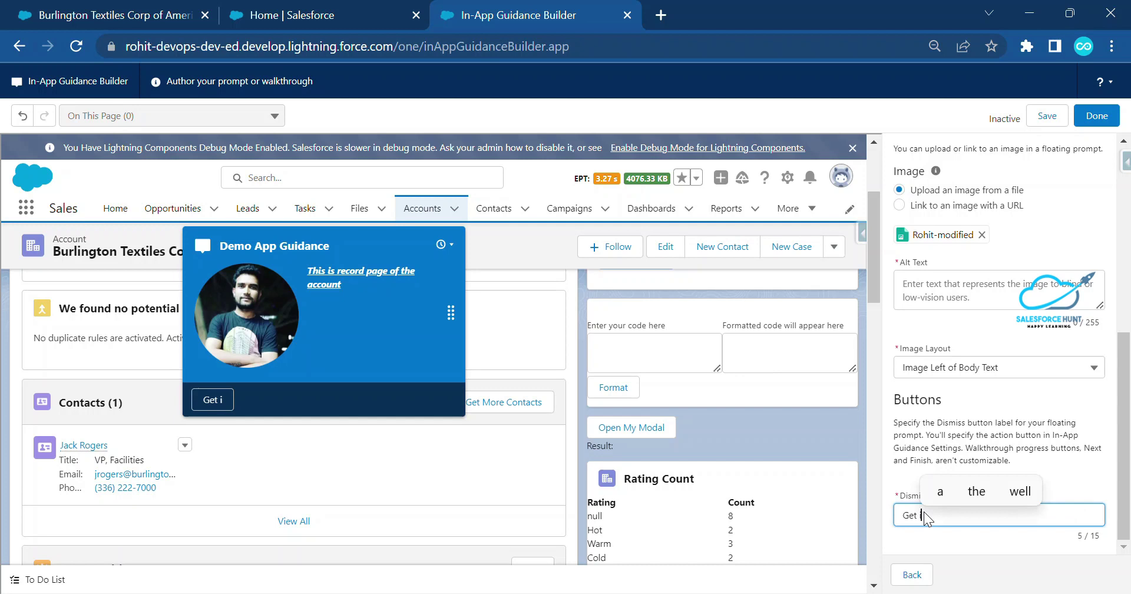
{"action": "left_click", "coordinate": [1076, 468]}
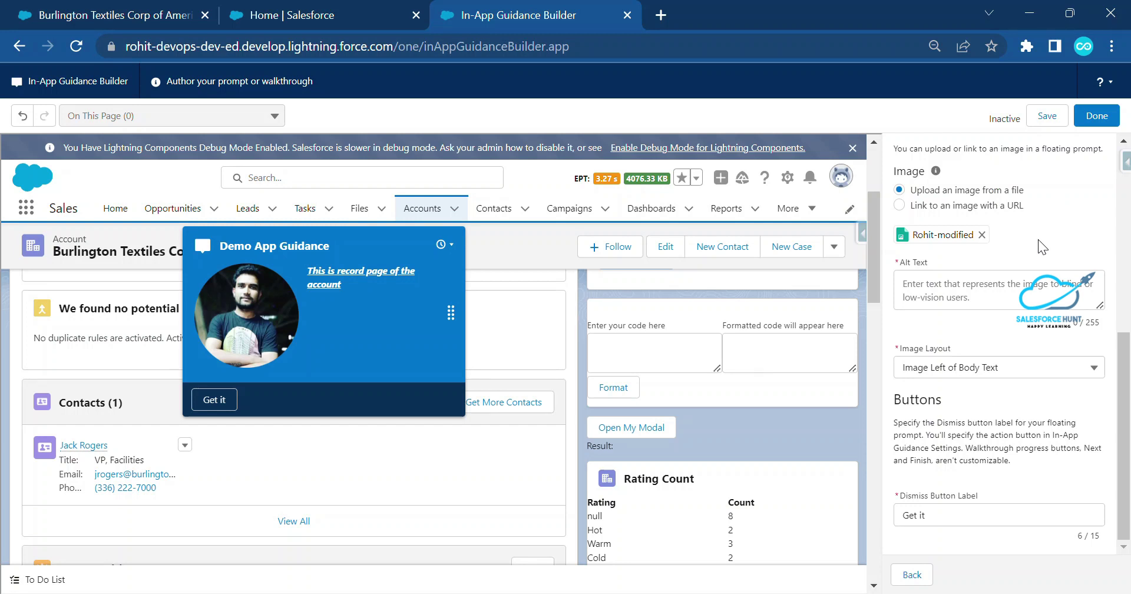
After the save fails for missing alt text, enter 'demo' as Alt Text and save again
{"action": "left_click", "coordinate": [1047, 116]}
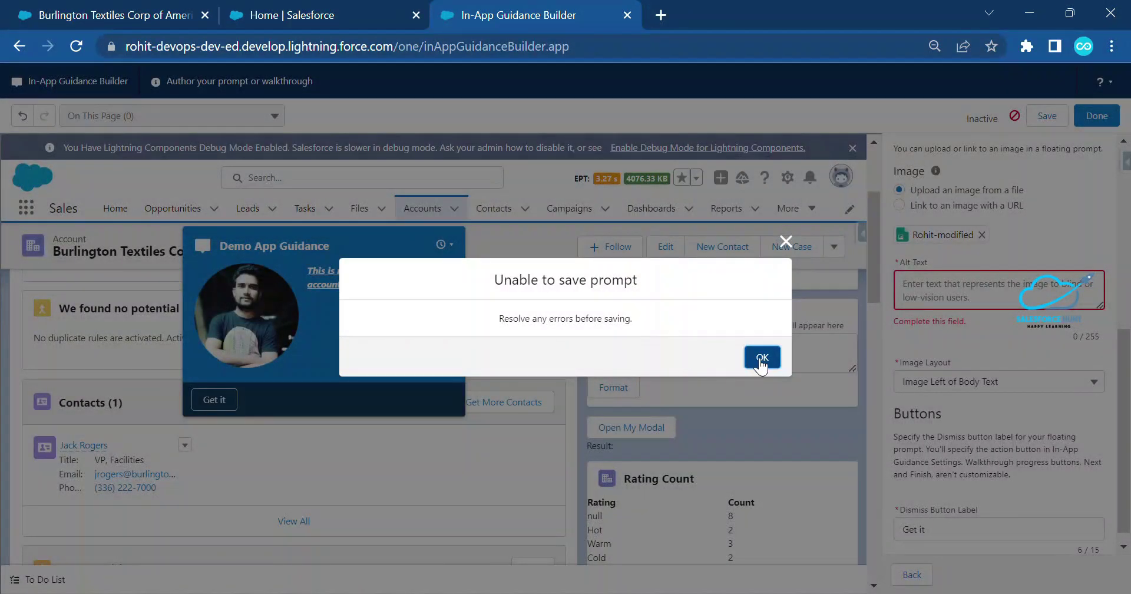
{"action": "left_click", "coordinate": [761, 358]}
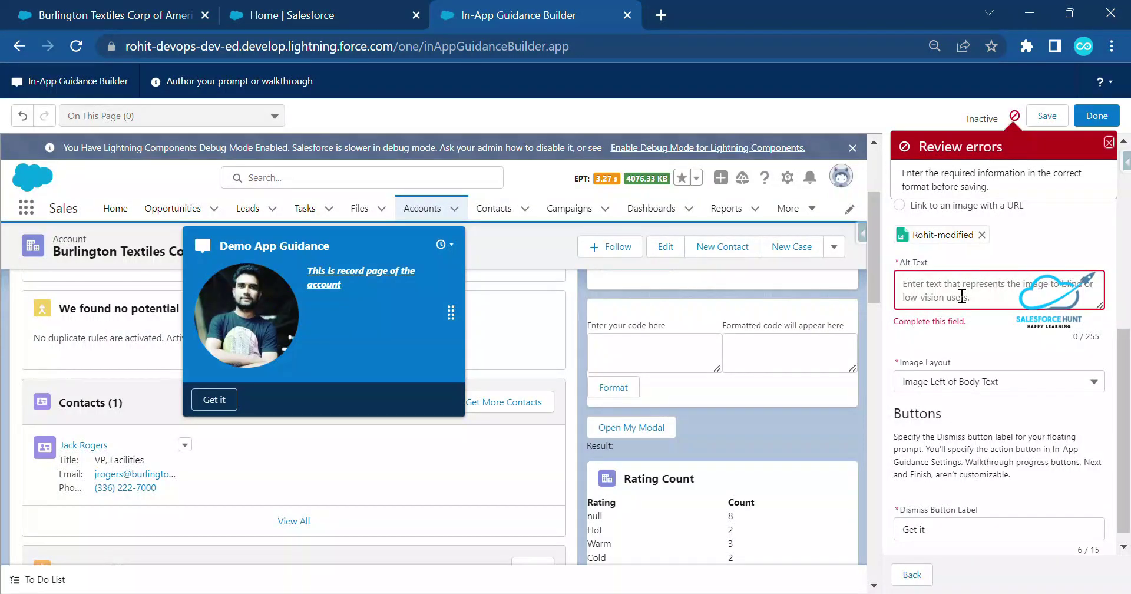
{"action": "scroll", "coordinate": [966, 318], "scroll_direction": "up", "scroll_amount": 5}
{"action": "scroll", "coordinate": [993, 345], "scroll_direction": "down", "scroll_amount": 3}
{"action": "left_click", "coordinate": [973, 382]}
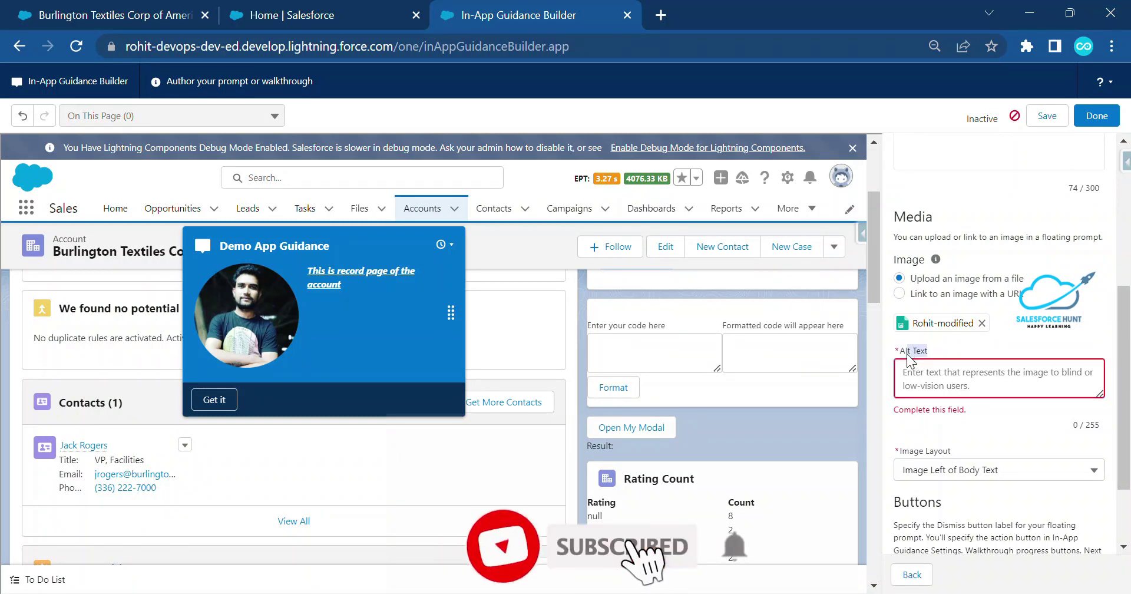
{"action": "type", "text": "demo"}
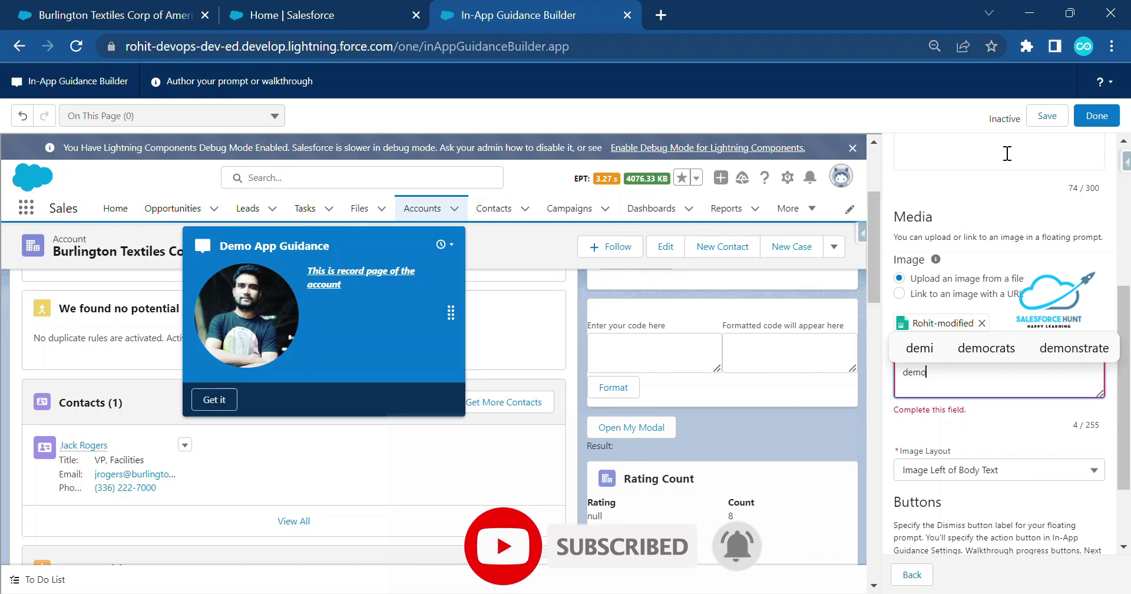
{"action": "left_click", "coordinate": [1044, 118]}
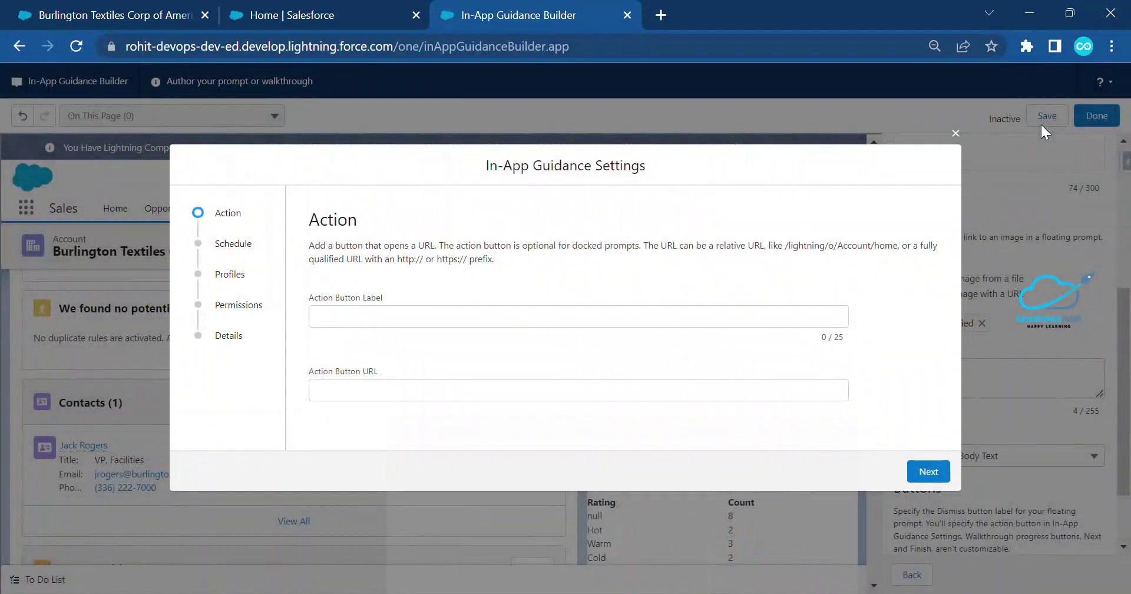
Enable showing the prompt on page load, keep no profile or permission restrictions, and reach Details
{"action": "mouse_move", "coordinate": [233, 221]}
{"action": "left_mouse_down"}
{"action": "mouse_move", "coordinate": [220, 216]}
{"action": "mouse_move", "coordinate": [247, 208]}
{"action": "left_mouse_up"}
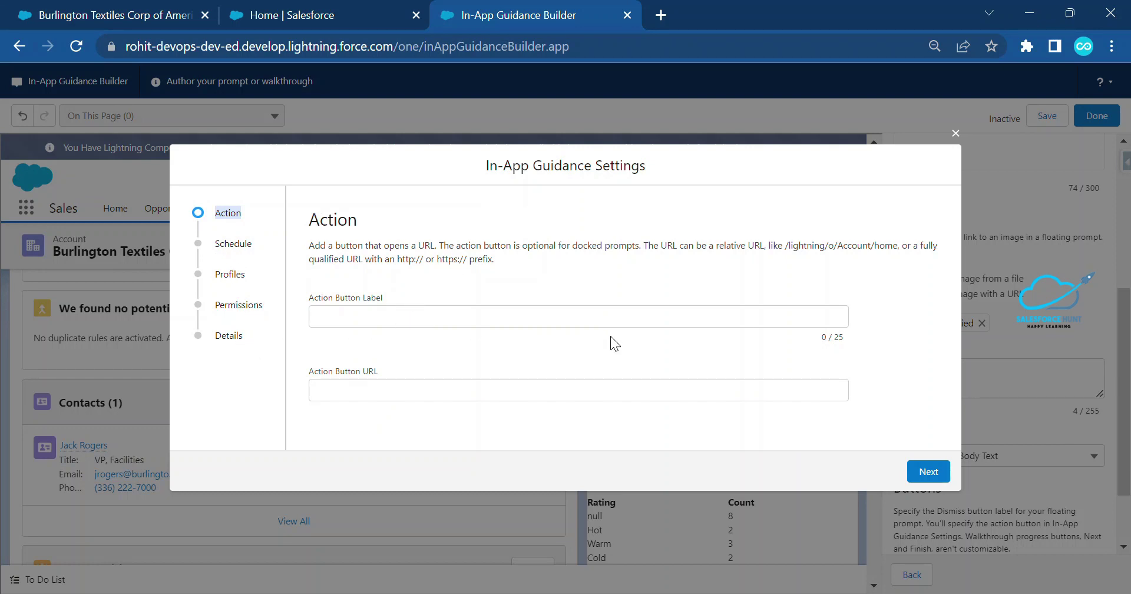
{"action": "left_click", "coordinate": [929, 471]}
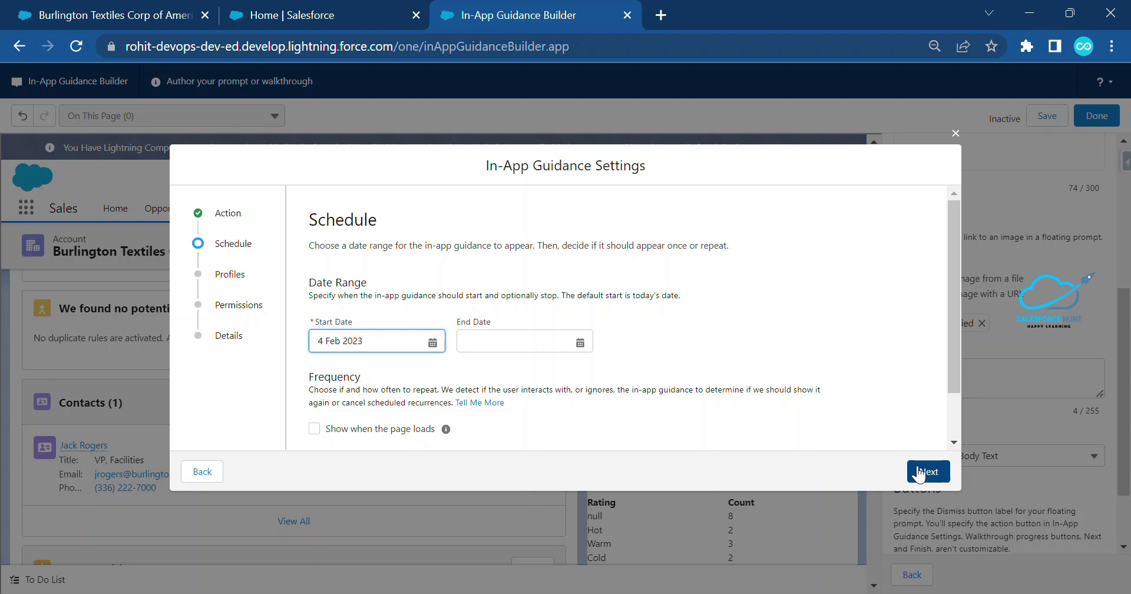
{"action": "scroll", "coordinate": [455, 342], "scroll_direction": "down", "scroll_amount": 1}
{"action": "scroll", "coordinate": [454, 310], "scroll_direction": "up", "scroll_amount": 2}
{"action": "scroll", "coordinate": [339, 348], "scroll_direction": "down", "scroll_amount": 1}
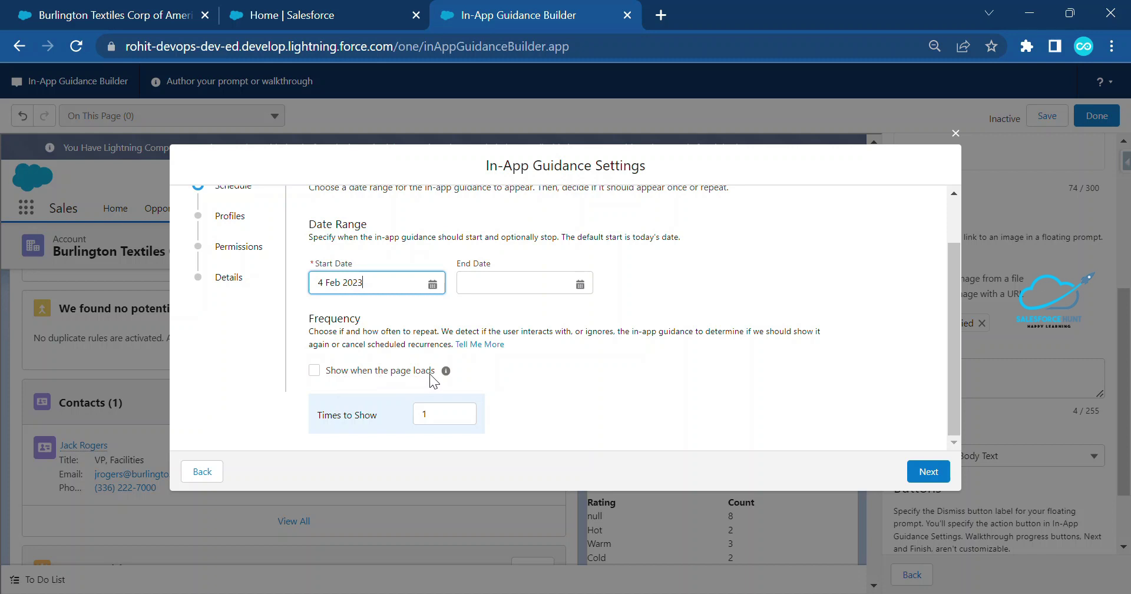
{"action": "left_click", "coordinate": [328, 375]}
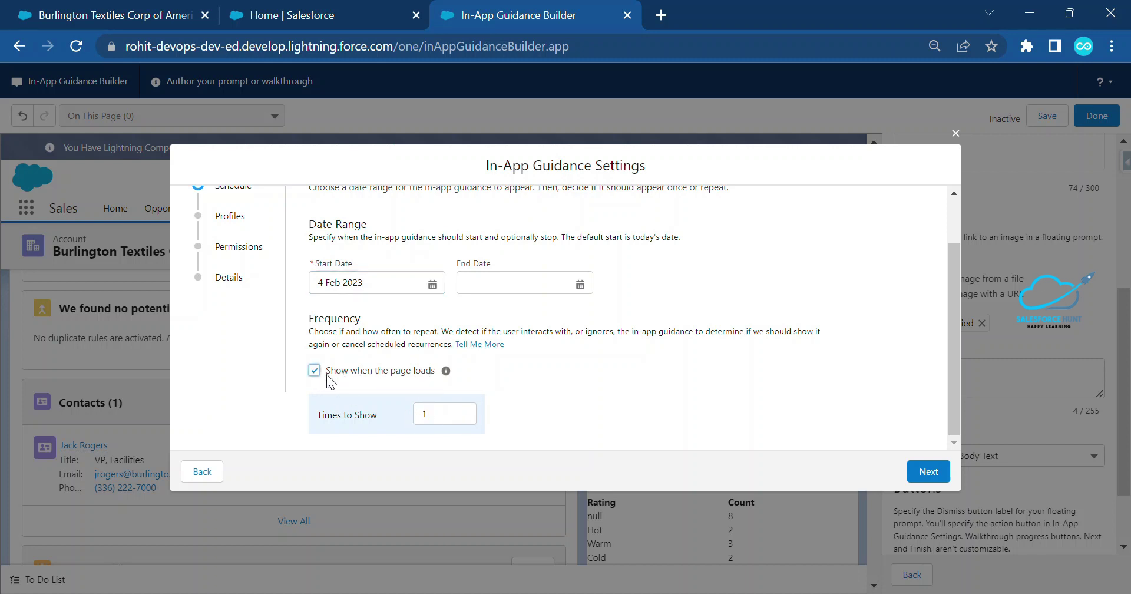
{"action": "left_click", "coordinate": [928, 471]}
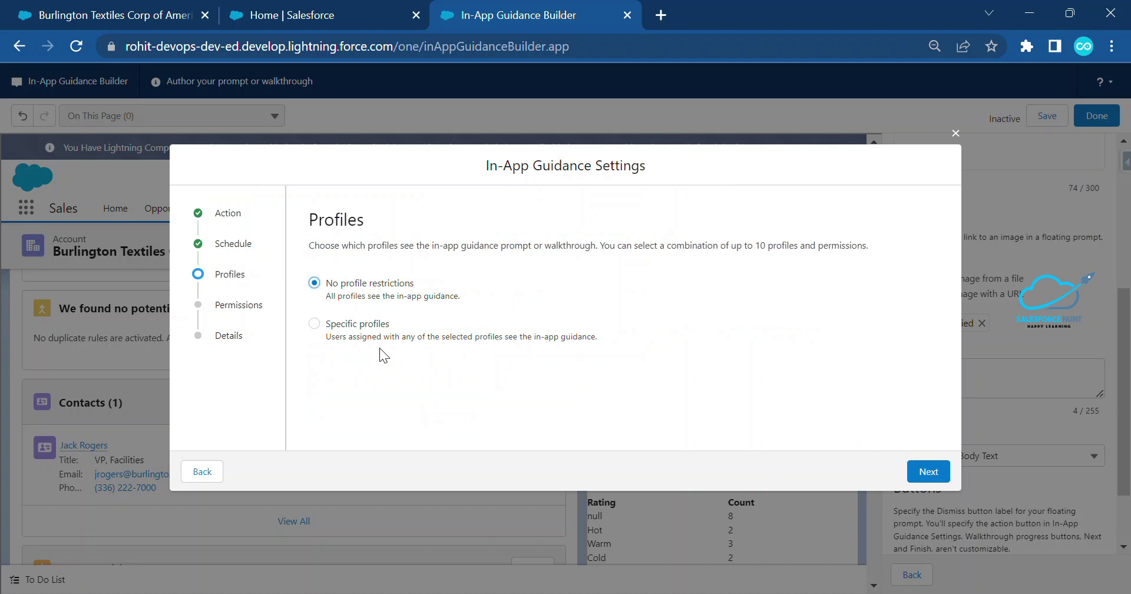
{"action": "left_click", "coordinate": [928, 471]}
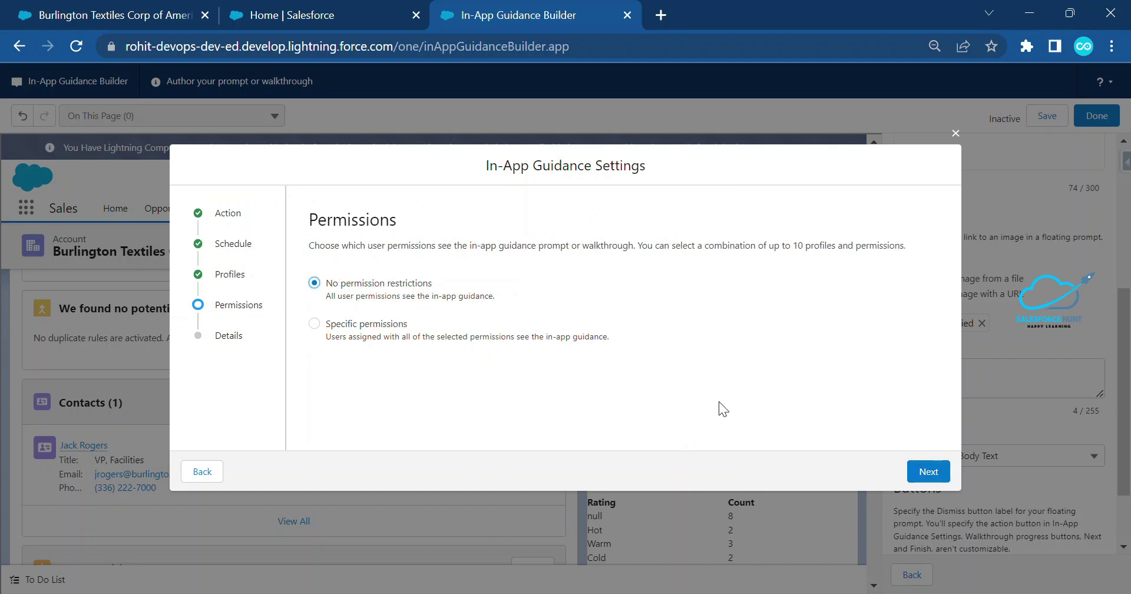
{"action": "left_click", "coordinate": [925, 472]}
{"action": "scroll", "coordinate": [681, 351], "scroll_direction": "down", "scroll_amount": 2}
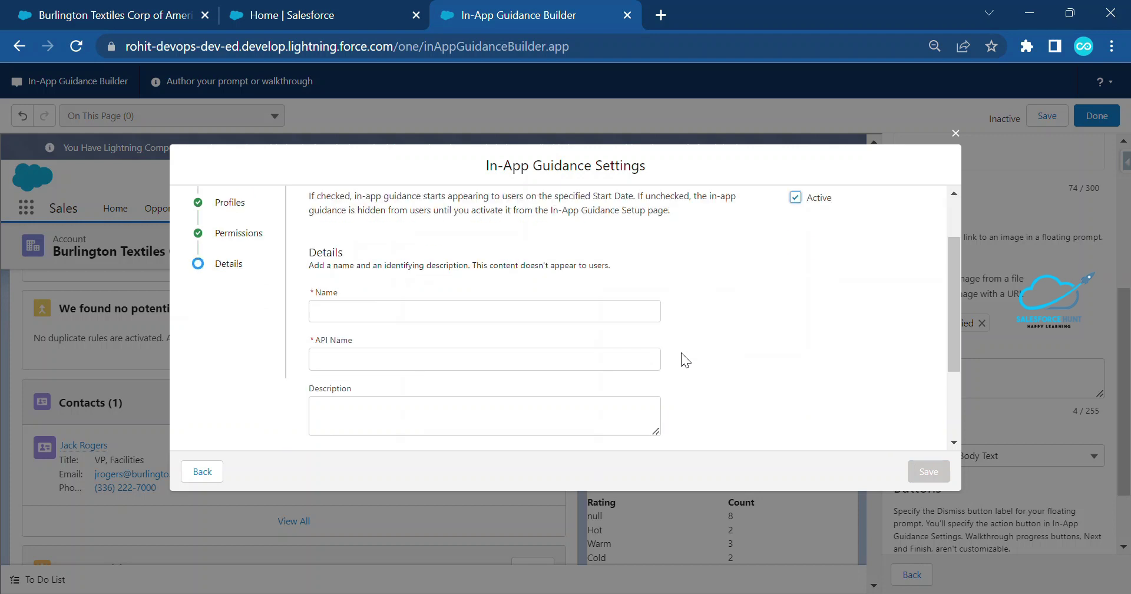
Name the prompt 'Demo App Guidance', correcting the misspelled word Guidance
{"action": "scroll", "coordinate": [590, 354], "scroll_direction": "up", "scroll_amount": 2}
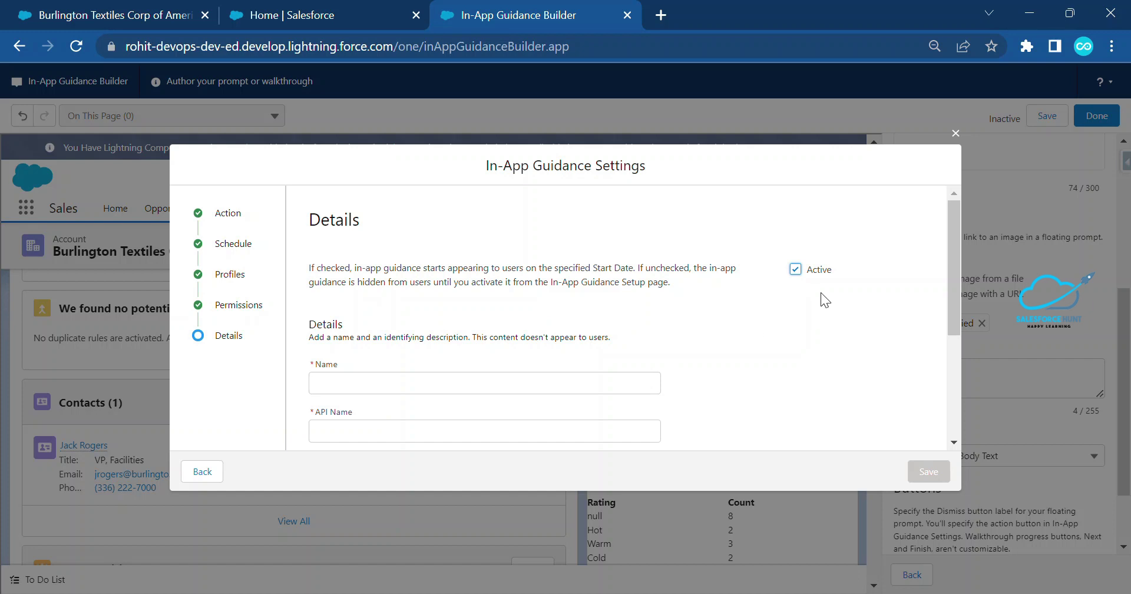
{"action": "left_click", "coordinate": [381, 379]}
{"action": "type", "text": "Demo App Gu"}
{"action": "key", "text": "BackSpace"}
{"action": "type", "text": "a"}
{"action": "key", "text": "BackSpace"}
{"action": "type", "text": "ua"}
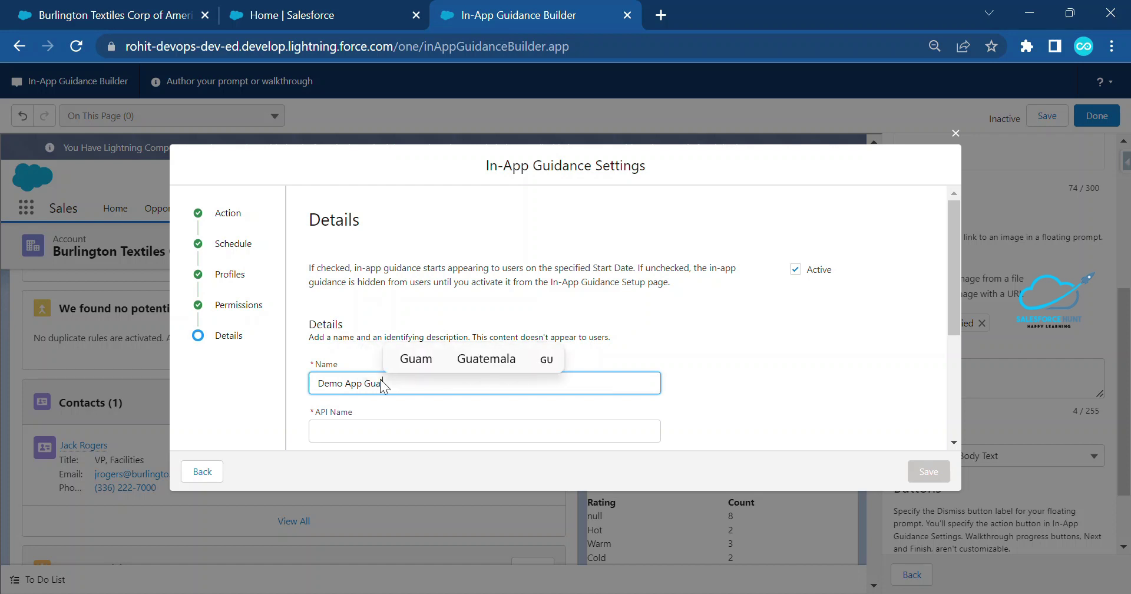
{"action": "type", "text": "dan"}
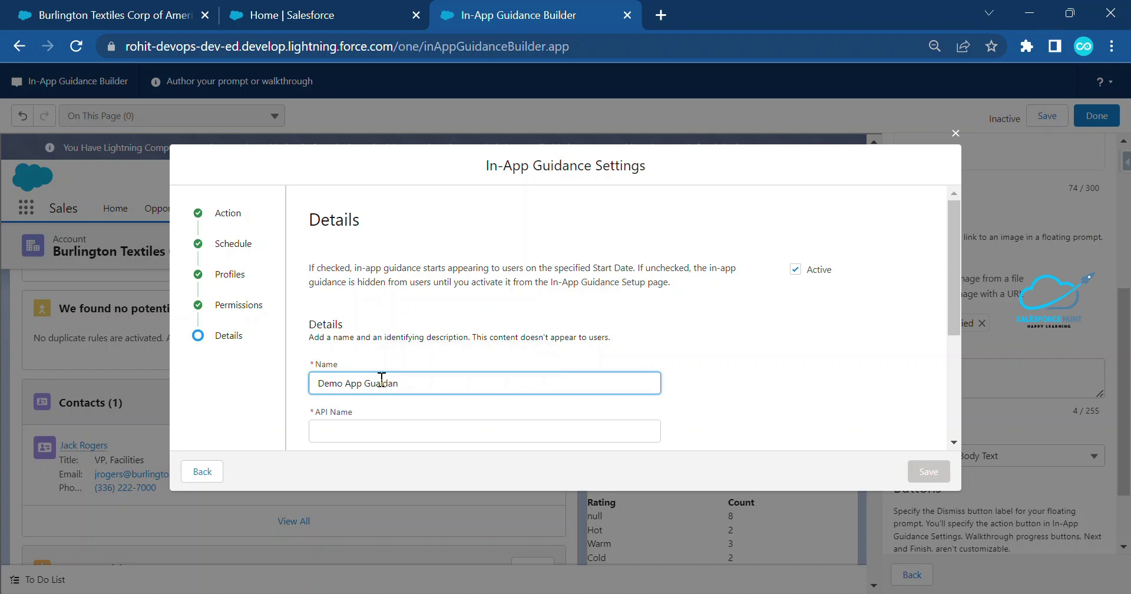
{"action": "double_click", "coordinate": [551, 165]}
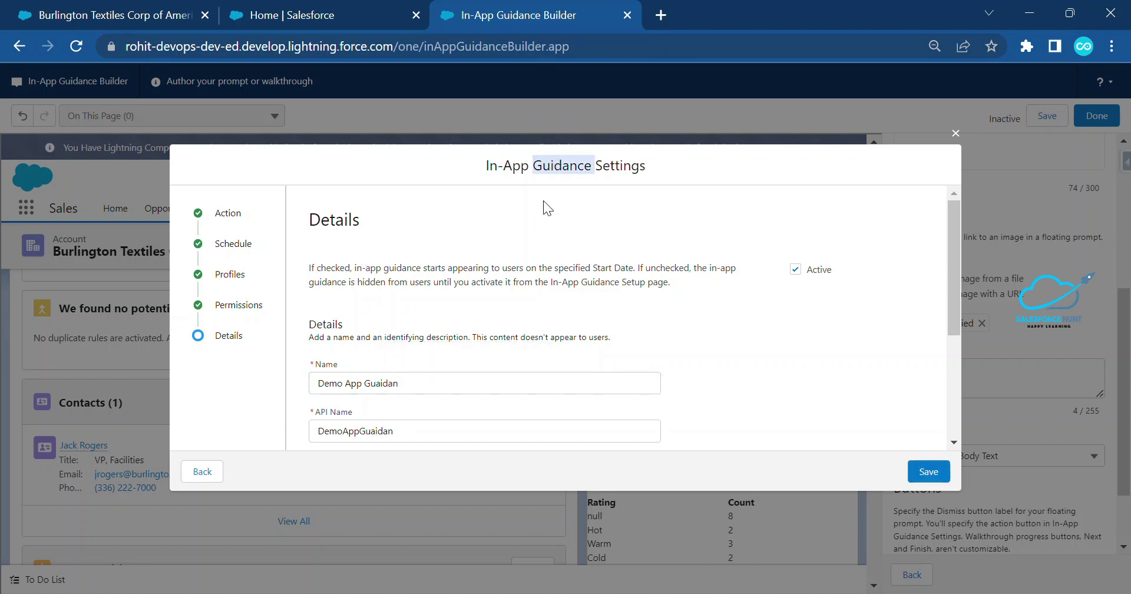
{"action": "left_click", "coordinate": [376, 389]}
{"action": "double_click", "coordinate": [384, 387]}
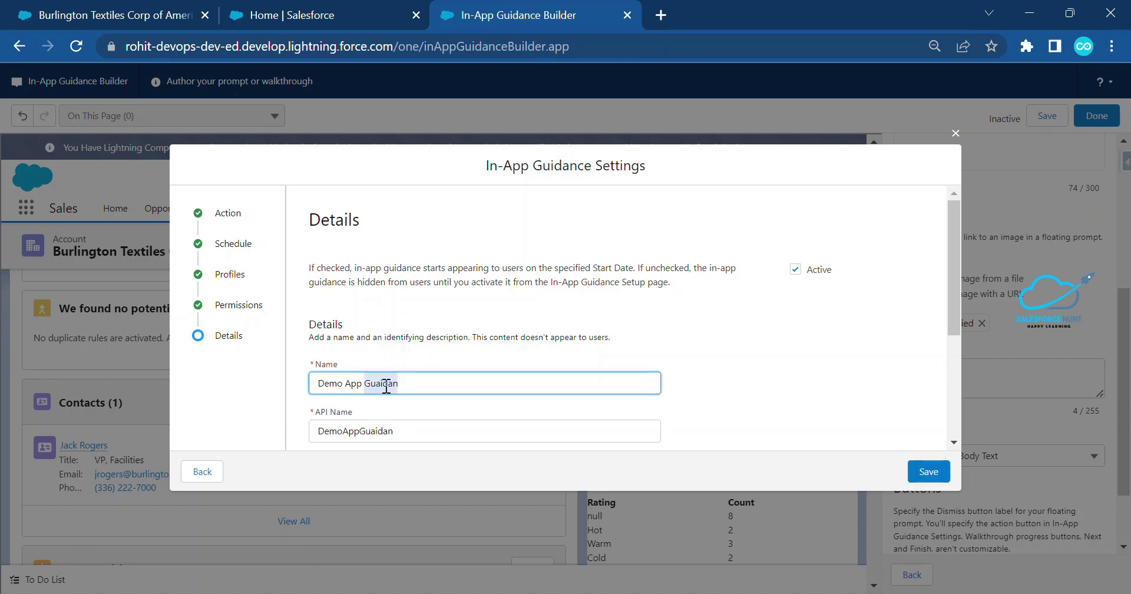
{"action": "type", "text": "Guidance"}
Clear the old API name so it regenerates as DemoAppGuidance, then save the prompt
{"action": "left_click_drag", "start_coordinate": [414, 431], "coordinate": [245, 428]}
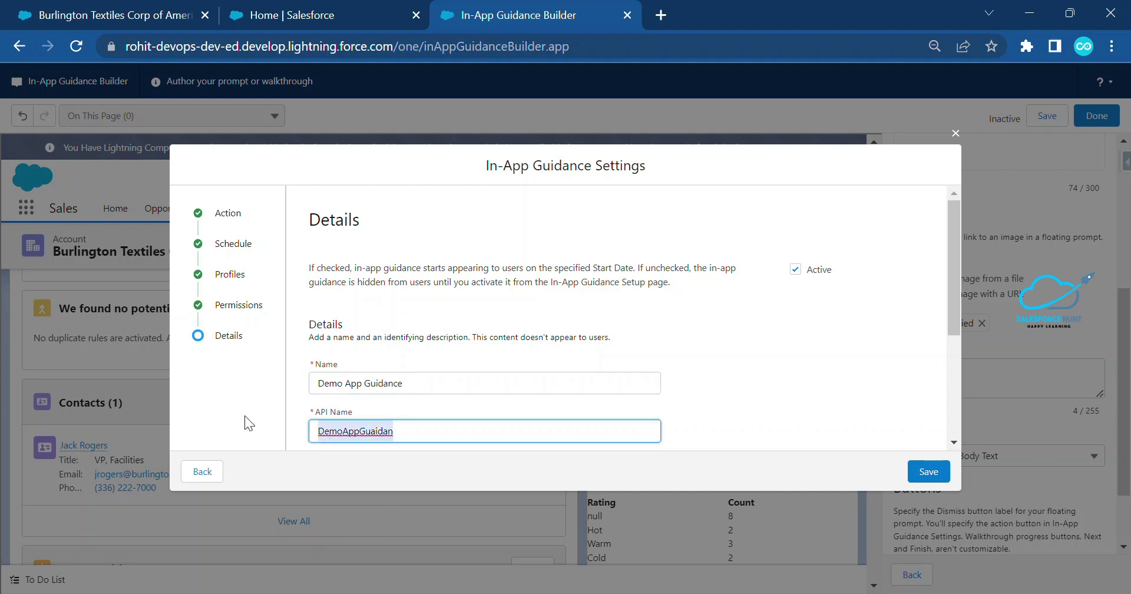
{"action": "key", "text": "BackSpace"}
{"action": "left_click", "coordinate": [430, 381]}
{"action": "left_click", "coordinate": [681, 338]}
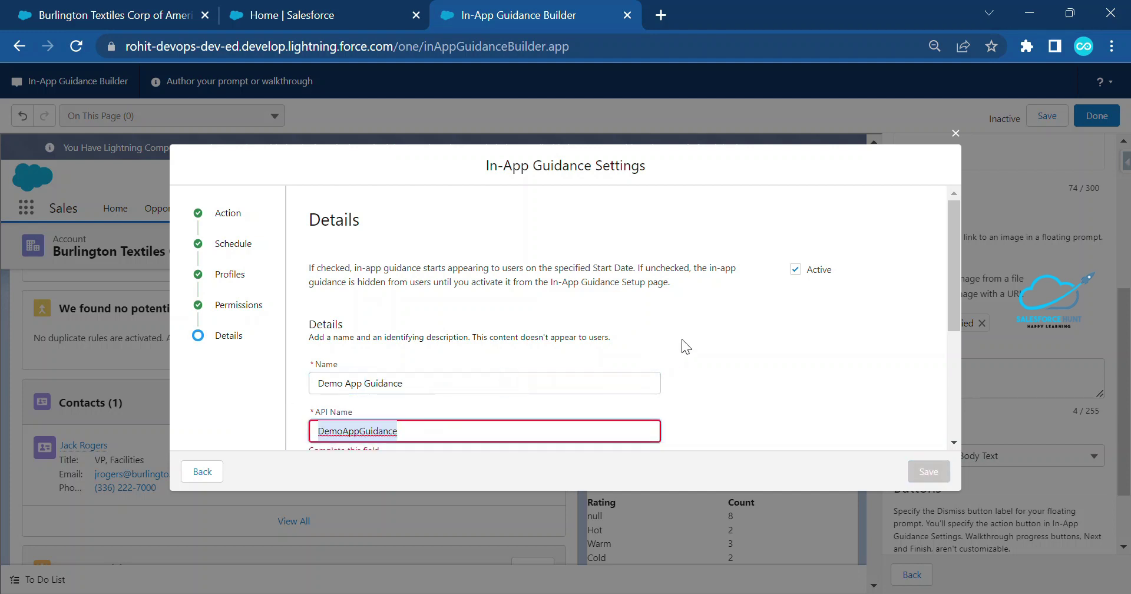
{"action": "scroll", "coordinate": [861, 272], "scroll_direction": "down", "scroll_amount": 3}
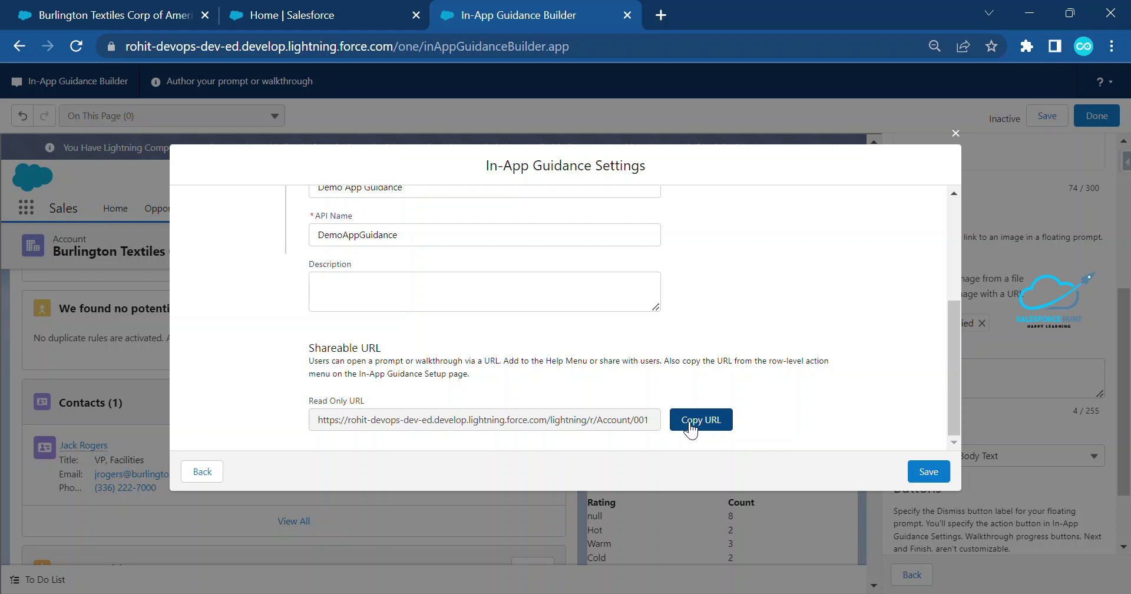
{"action": "left_click", "coordinate": [929, 471]}
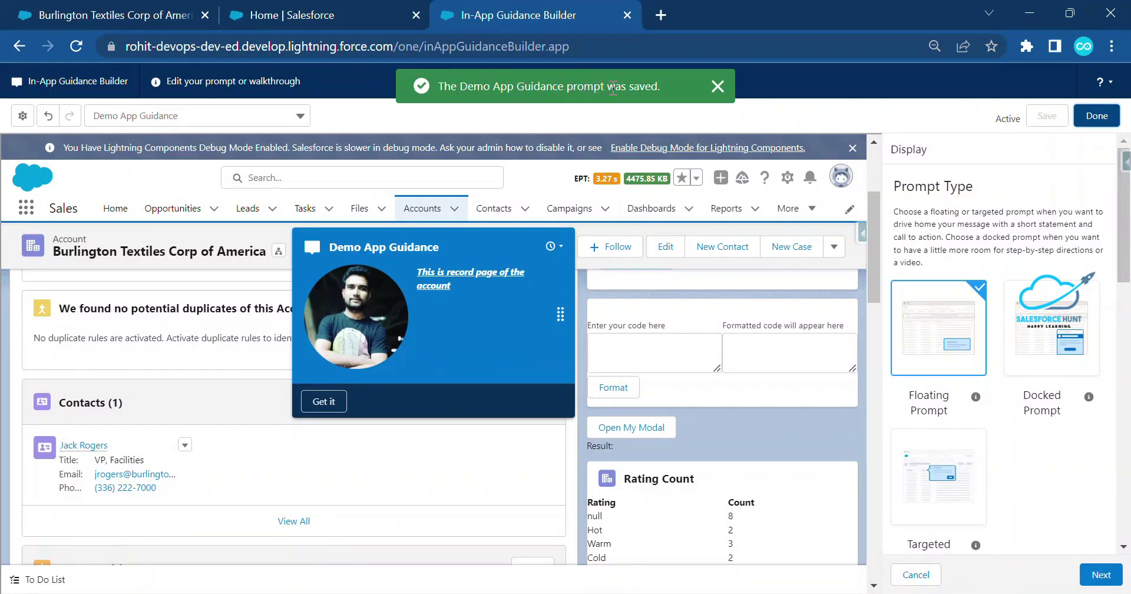
Close the builder and reload the In-App Guidance list to show Demo App Guidance as a floating prompt
{"action": "left_click", "coordinate": [1097, 115]}
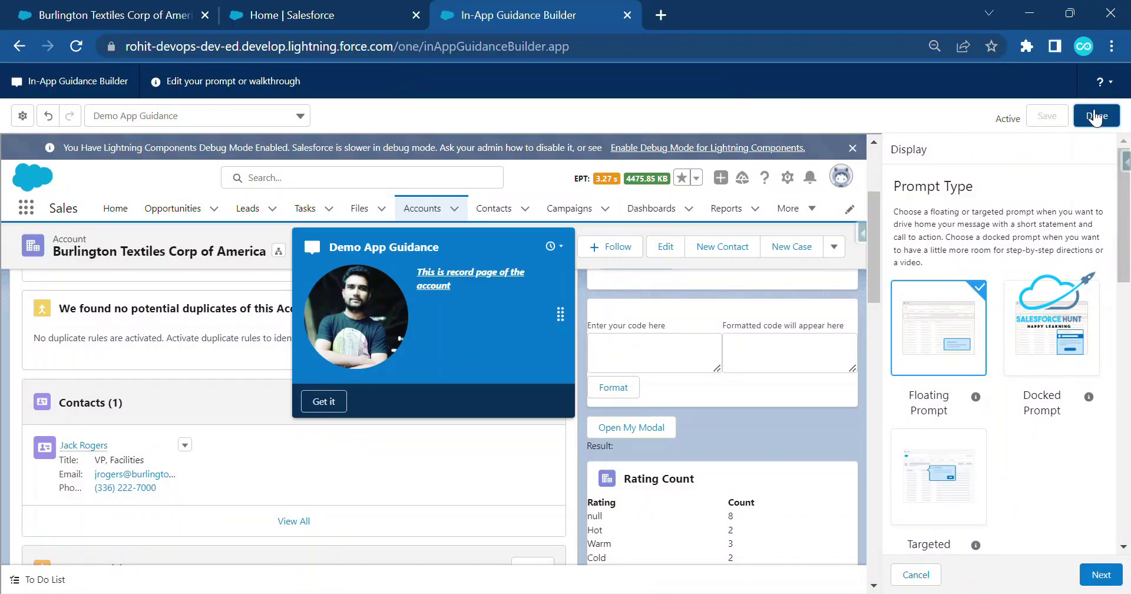
{"action": "left_click", "coordinate": [285, 19]}
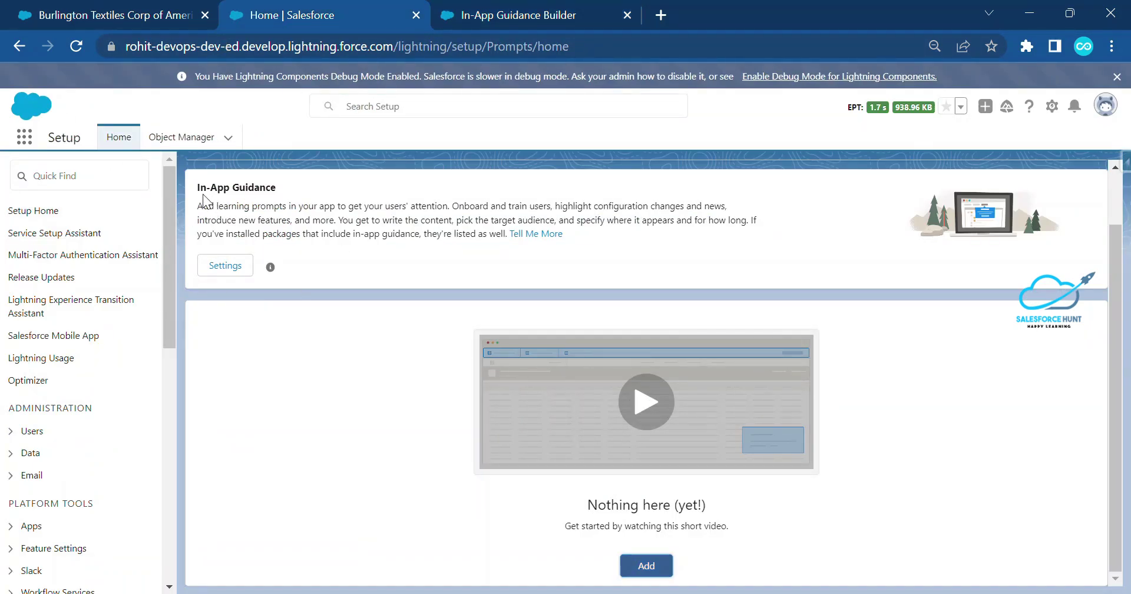
{"action": "left_click", "coordinate": [76, 48]}
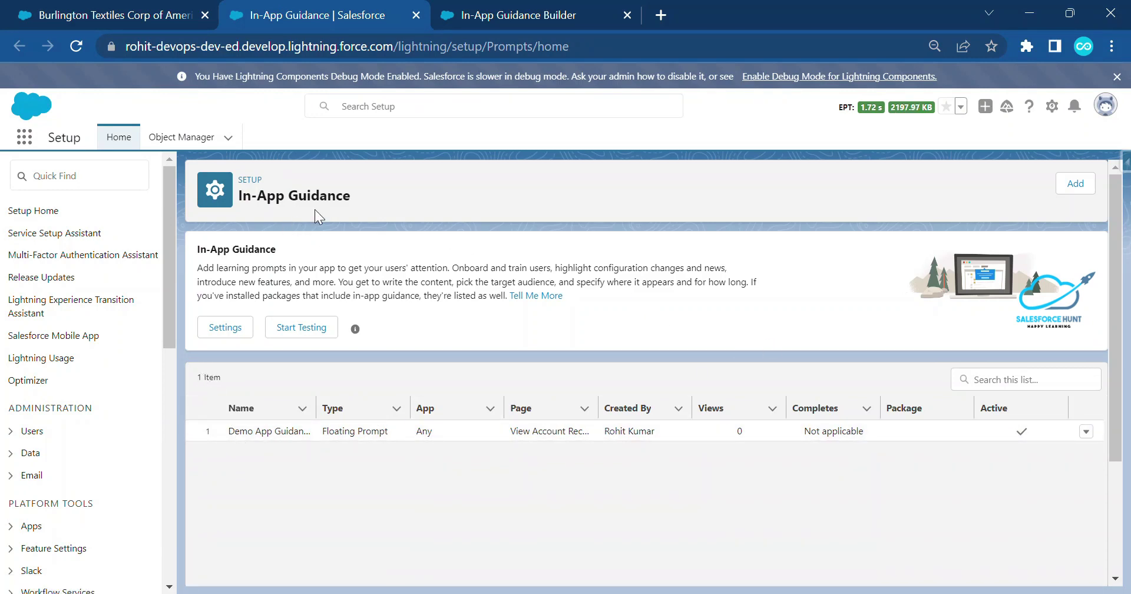
{"action": "left_click", "coordinate": [1087, 432]}
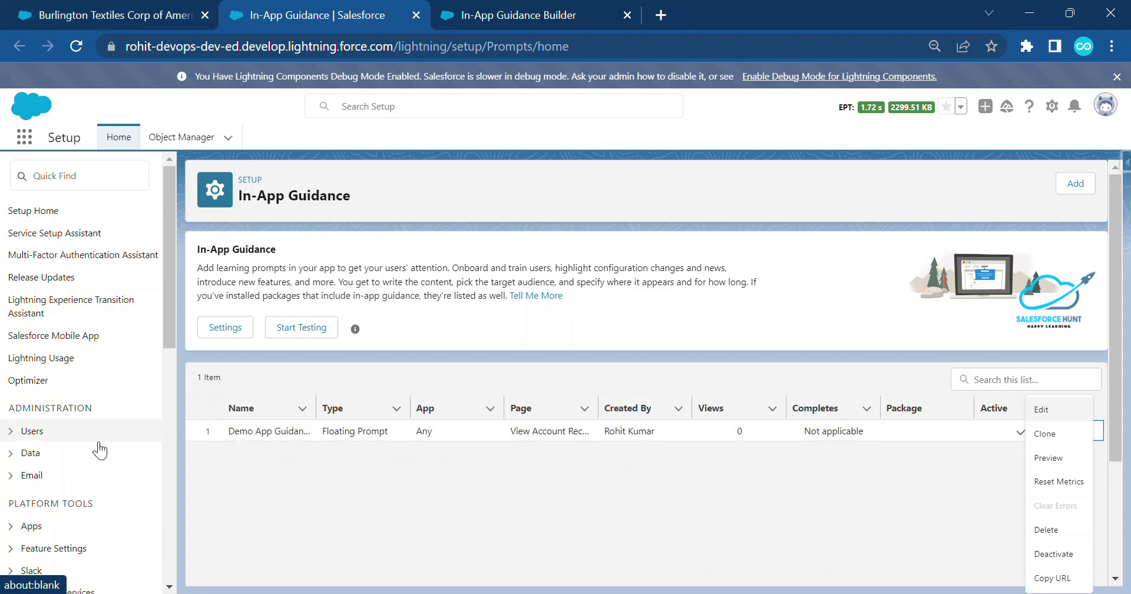
Go to the Burlington Textiles Corp of America account page
{"action": "left_click", "coordinate": [83, 18]}
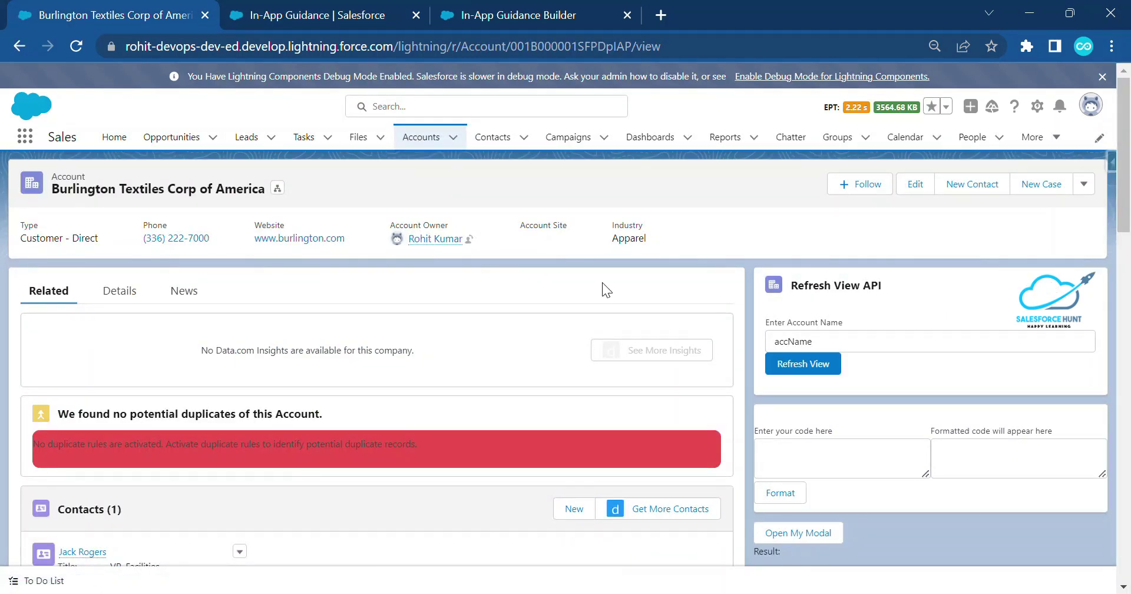
Reload the account page, check the prompt and its Snooze choices, then dismiss it with Get it
{"action": "key", "text": "F5"}
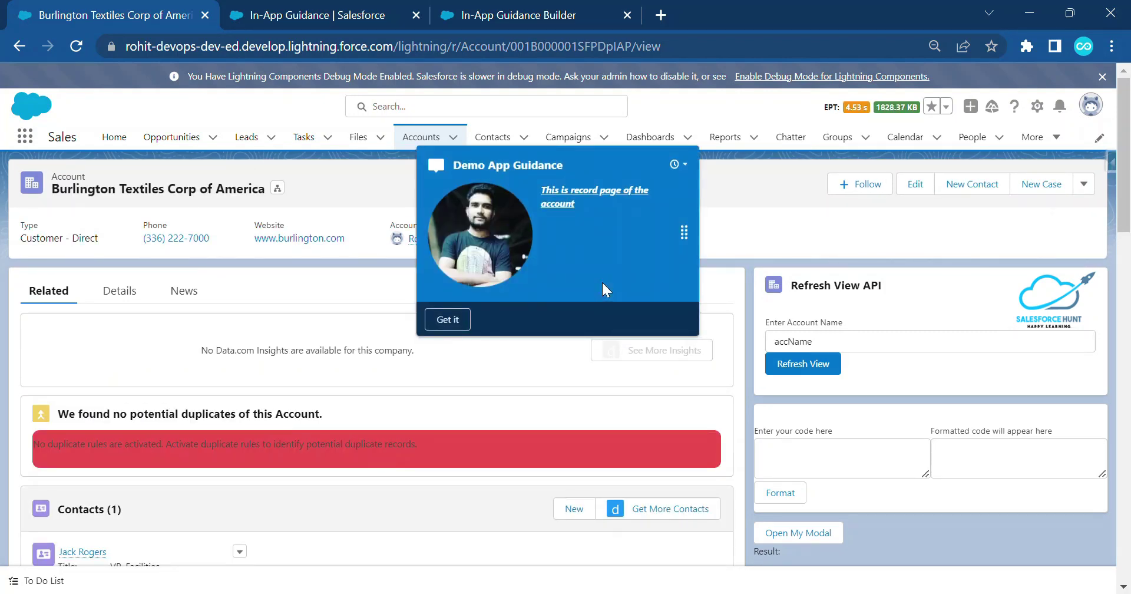
{"action": "left_click_drag", "start_coordinate": [456, 166], "coordinate": [576, 171]}
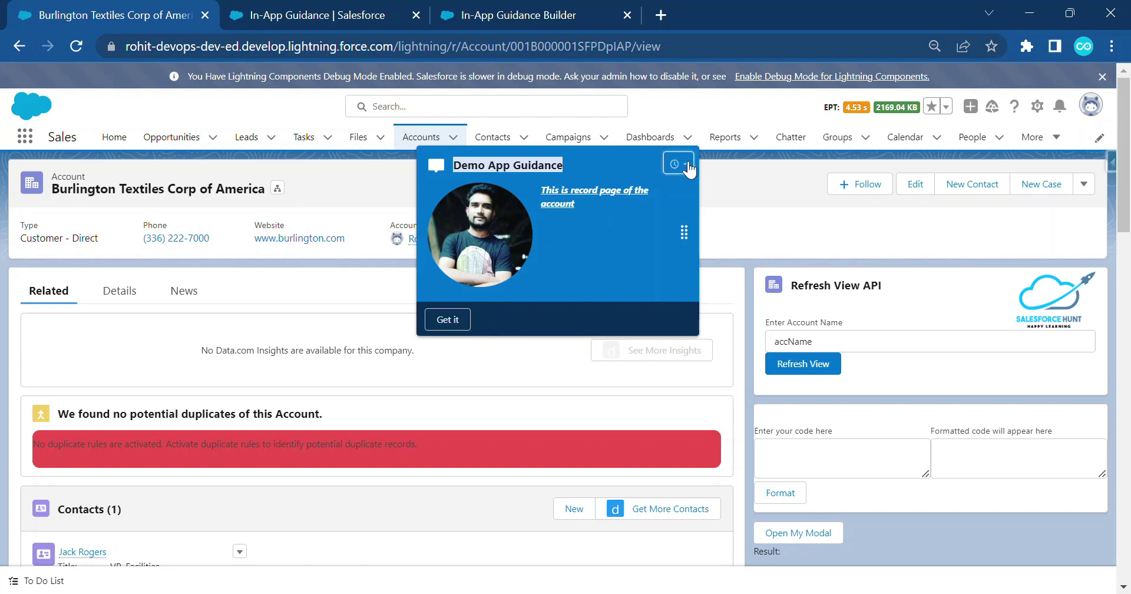
{"action": "left_click", "coordinate": [678, 164]}
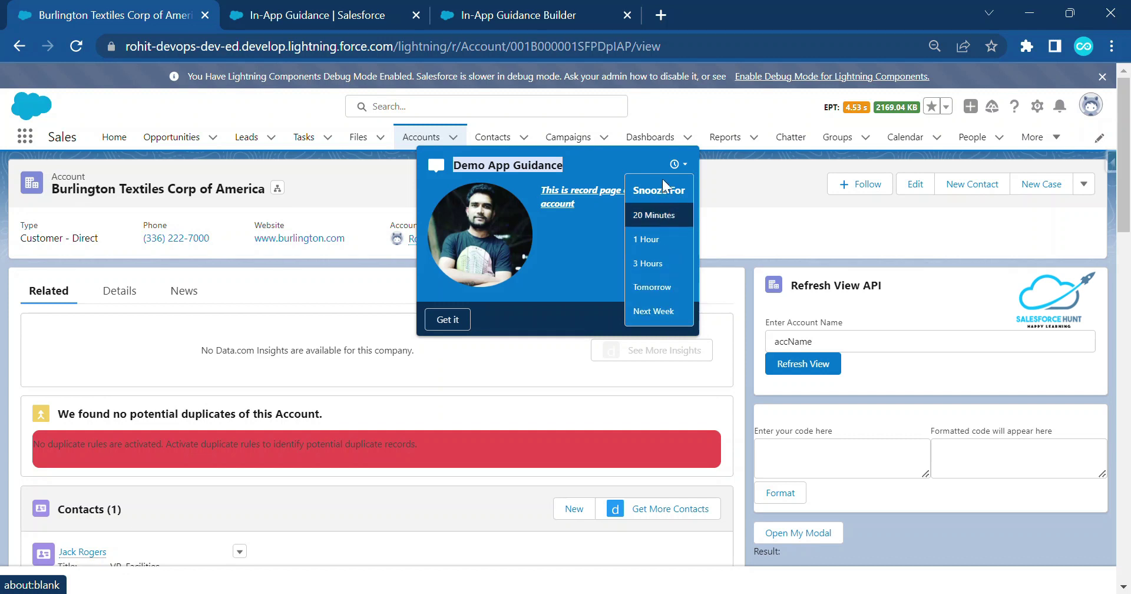
{"action": "left_click", "coordinate": [786, 230]}
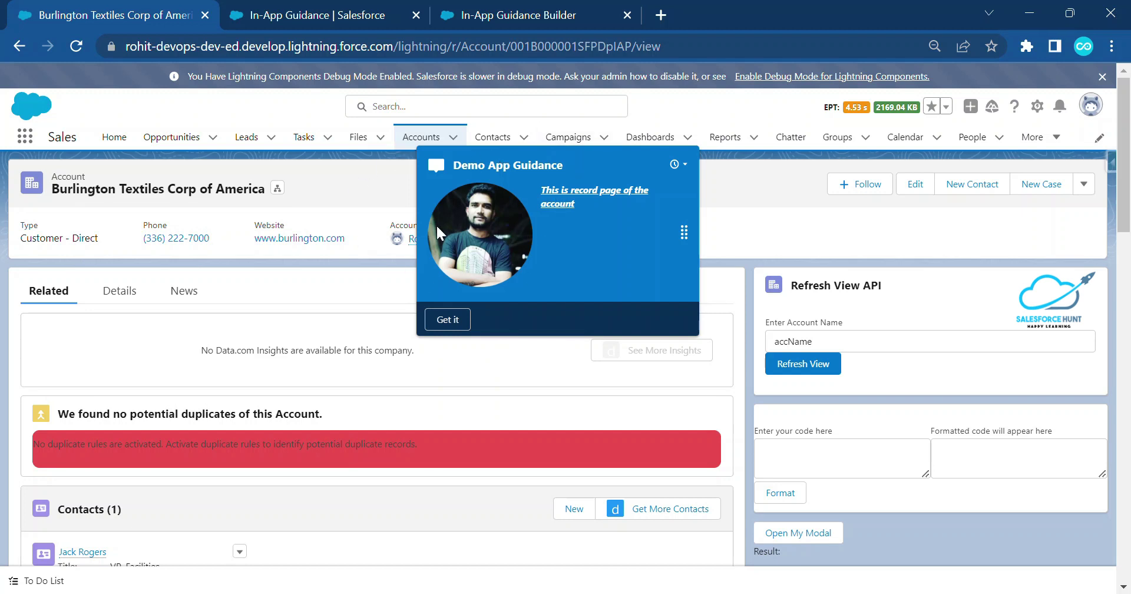
{"action": "left_click", "coordinate": [447, 321]}
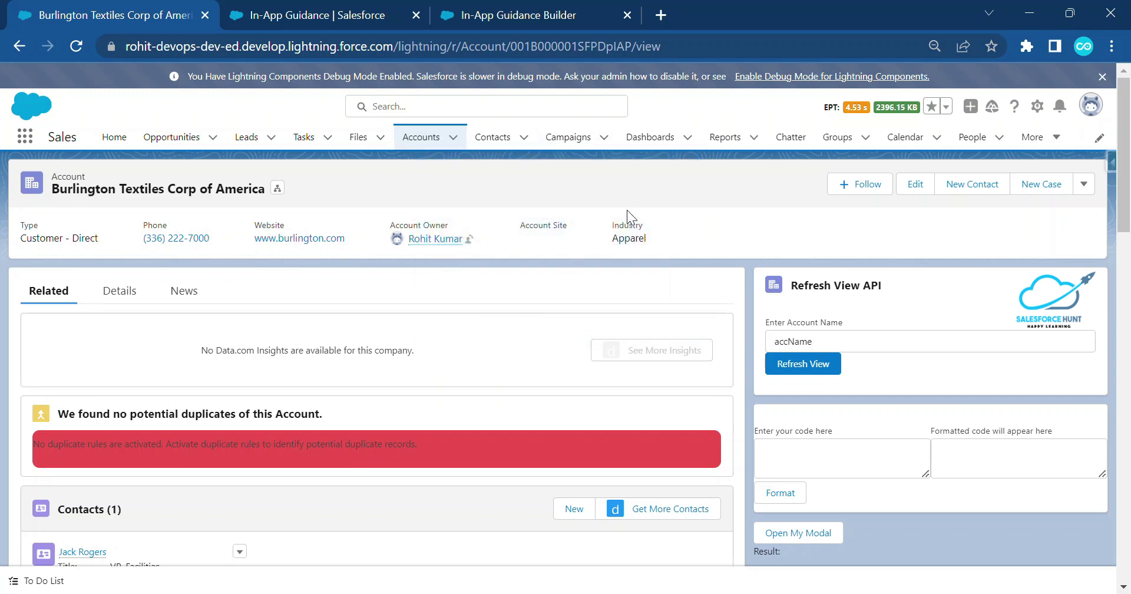
Return to the In-App Guidance setup page
{"action": "left_click", "coordinate": [330, 15]}
{"action": "left_click", "coordinate": [491, 13]}
{"action": "left_click", "coordinate": [336, 13]}
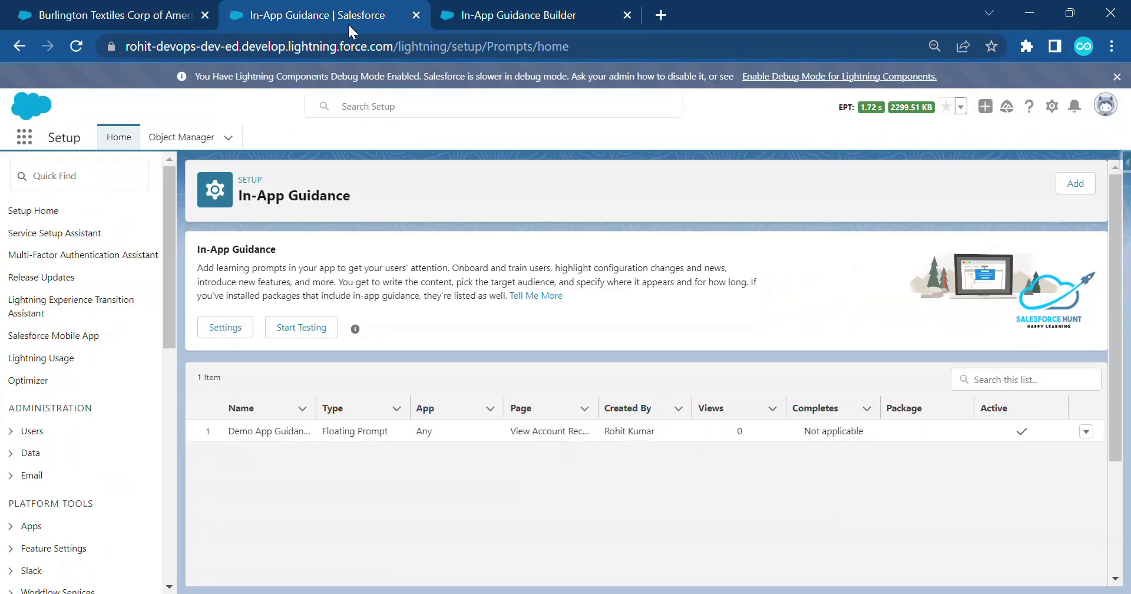